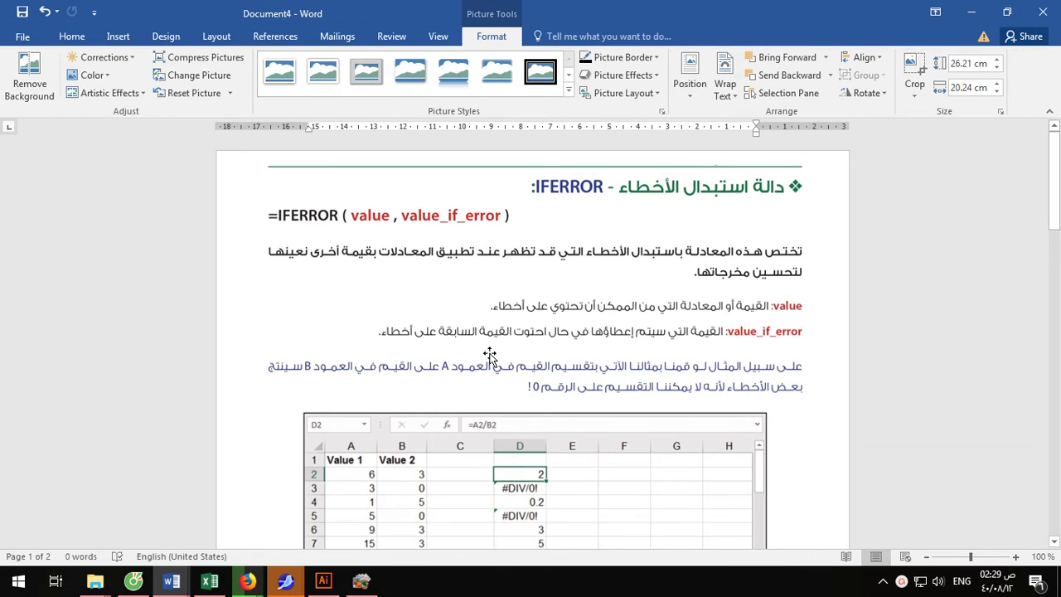
- Scroll through the Word lesson to the IFERROR(VLOOKUP(E4,A2:C7,2,FALSE),"Not Found") example image
{"action": "scroll", "coordinate": [490, 355], "scroll_direction": "down", "scroll_amount": 1}
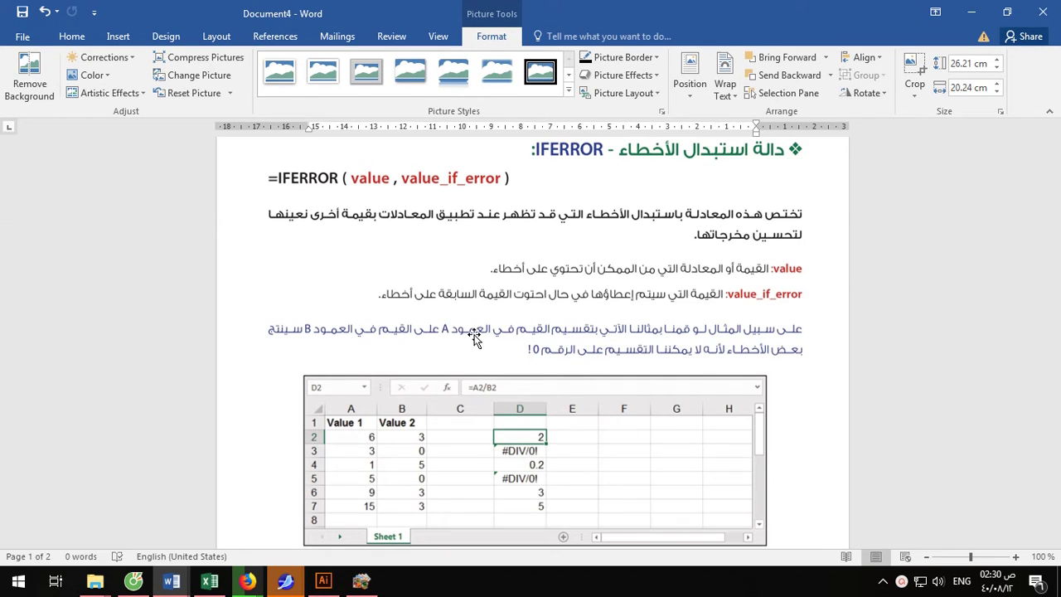
{"action": "scroll", "coordinate": [474, 337], "scroll_direction": "up", "scroll_amount": 1}
{"action": "scroll", "coordinate": [559, 227], "scroll_direction": "down", "scroll_amount": 1}
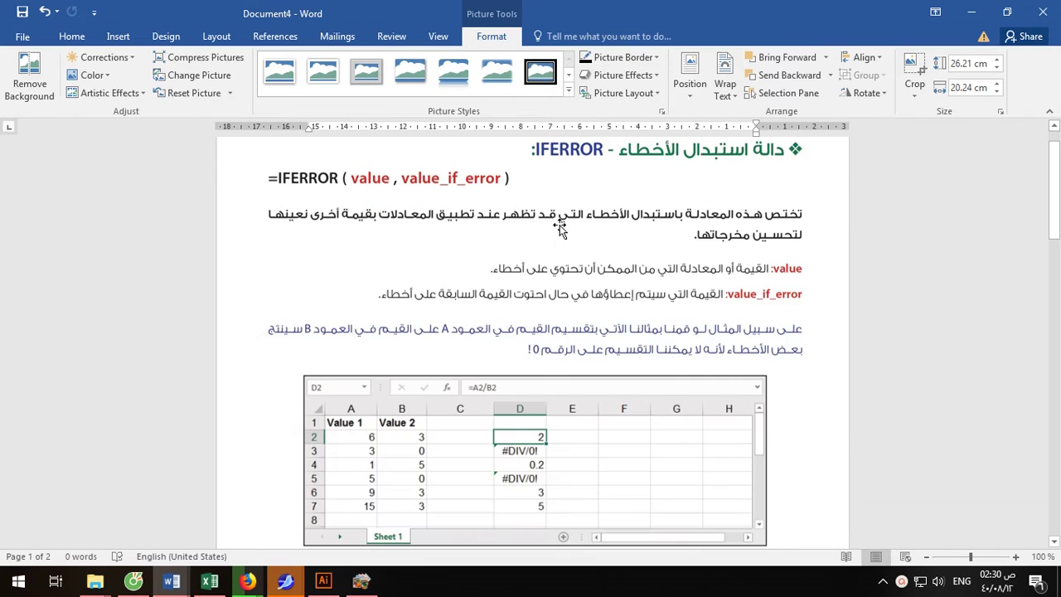
{"action": "scroll", "coordinate": [552, 269], "scroll_direction": "up", "scroll_amount": 1}
{"action": "scroll", "coordinate": [552, 269], "scroll_direction": "up", "scroll_amount": 1}
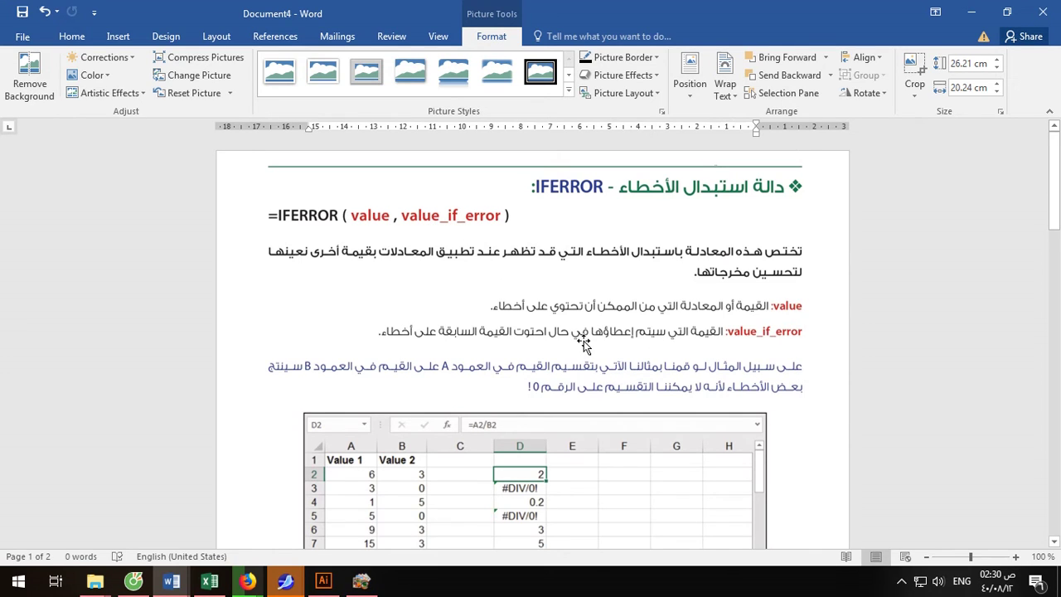
{"action": "scroll", "coordinate": [583, 341], "scroll_direction": "down", "scroll_amount": 2}
{"action": "scroll", "coordinate": [584, 341], "scroll_direction": "down", "scroll_amount": 1}
{"action": "scroll", "coordinate": [583, 340], "scroll_direction": "down", "scroll_amount": 2}
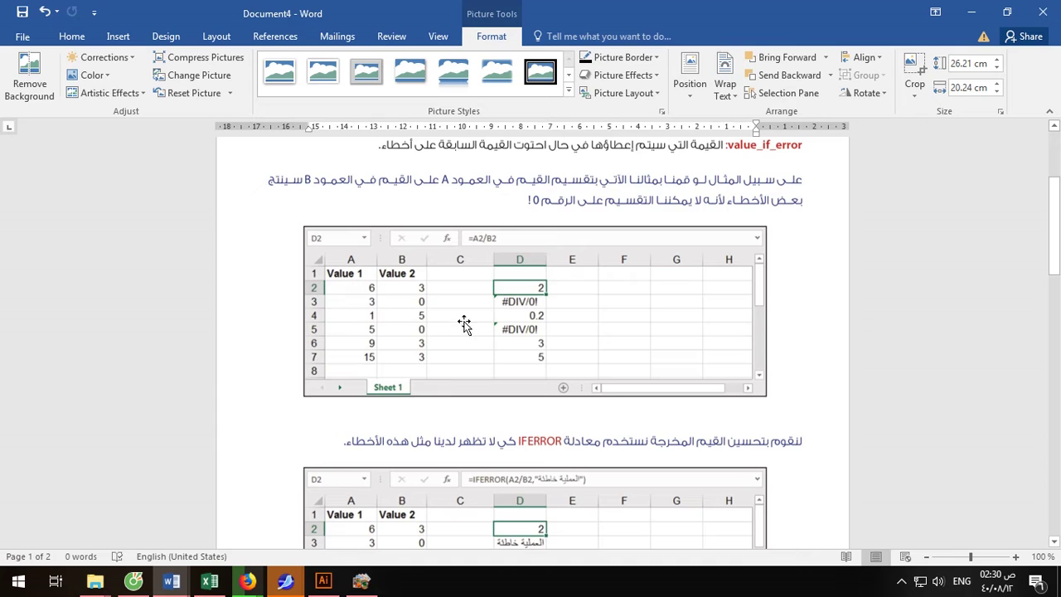
{"action": "scroll", "coordinate": [534, 358], "scroll_direction": "down", "scroll_amount": 3}
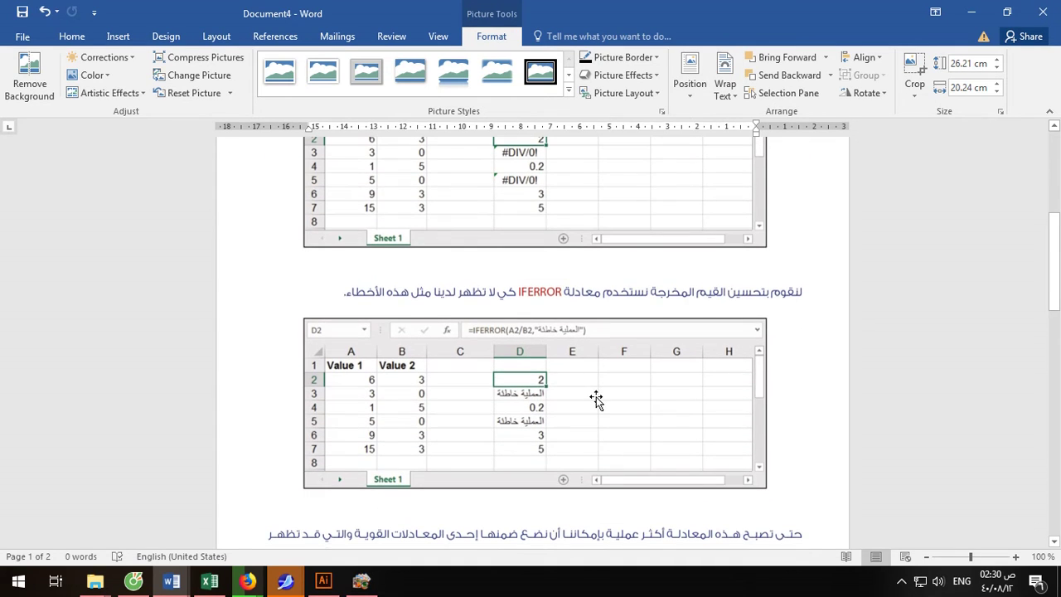
{"action": "scroll", "coordinate": [596, 400], "scroll_direction": "down", "scroll_amount": 3}
{"action": "scroll", "coordinate": [596, 399], "scroll_direction": "down", "scroll_amount": 3}
{"action": "scroll", "coordinate": [599, 348], "scroll_direction": "down", "scroll_amount": 4}
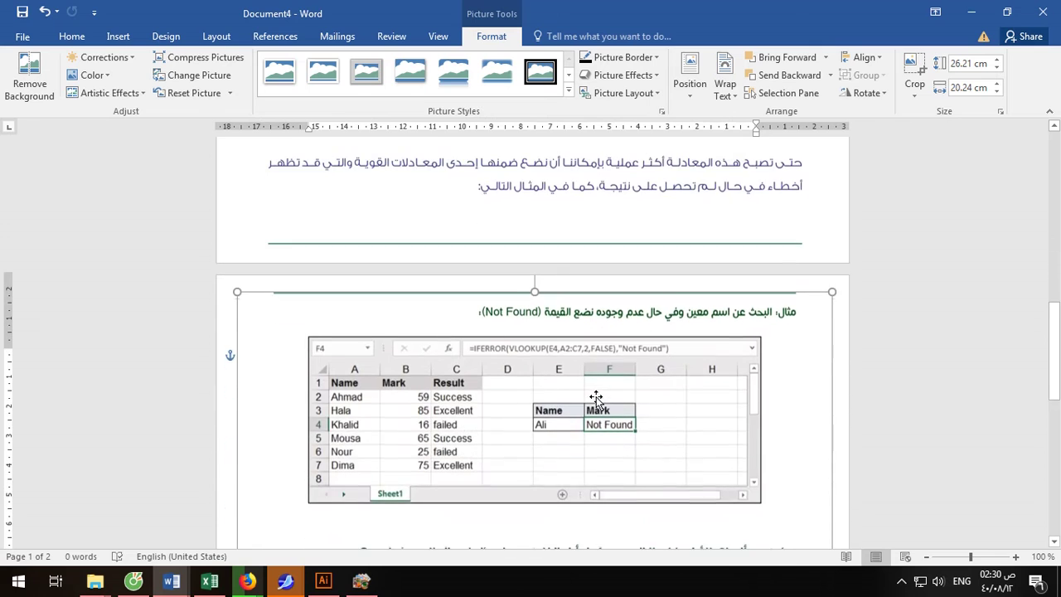
{"action": "scroll", "coordinate": [498, 357], "scroll_direction": "down", "scroll_amount": 2}
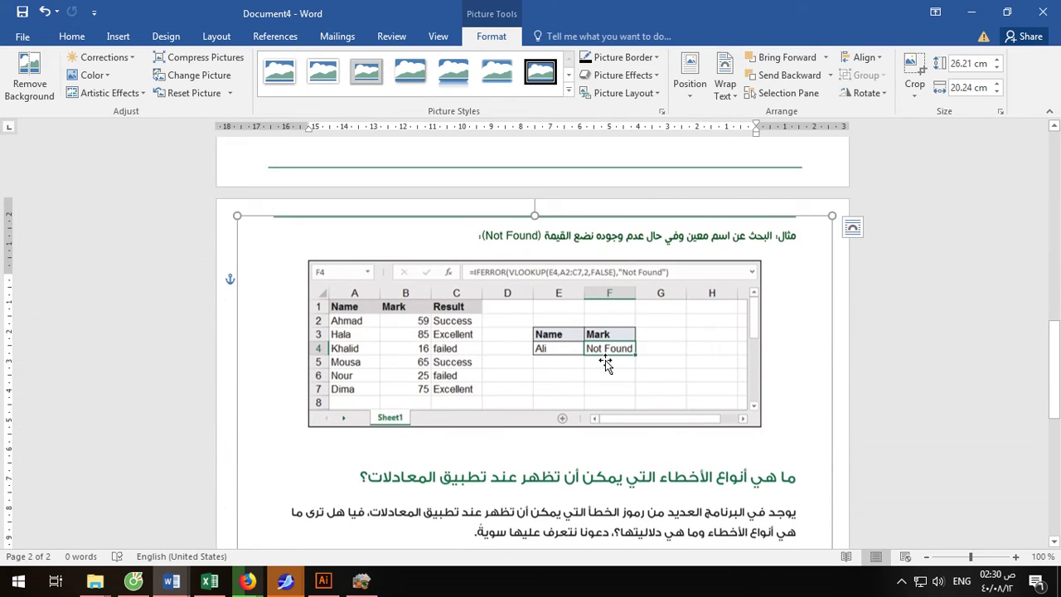
{"action": "scroll", "coordinate": [605, 365], "scroll_direction": "up", "scroll_amount": 2}
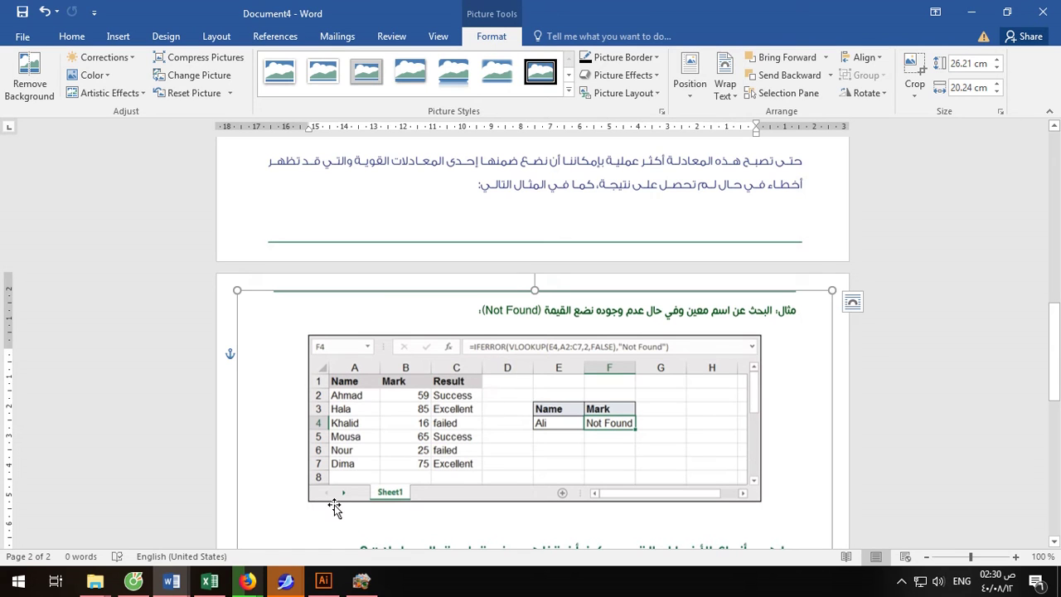
- In Excel, enter =A4/B4 in C4 and copy it down to C9, giving #DIV/0! for zero divisors
{"action": "left_click", "coordinate": [210, 582]}
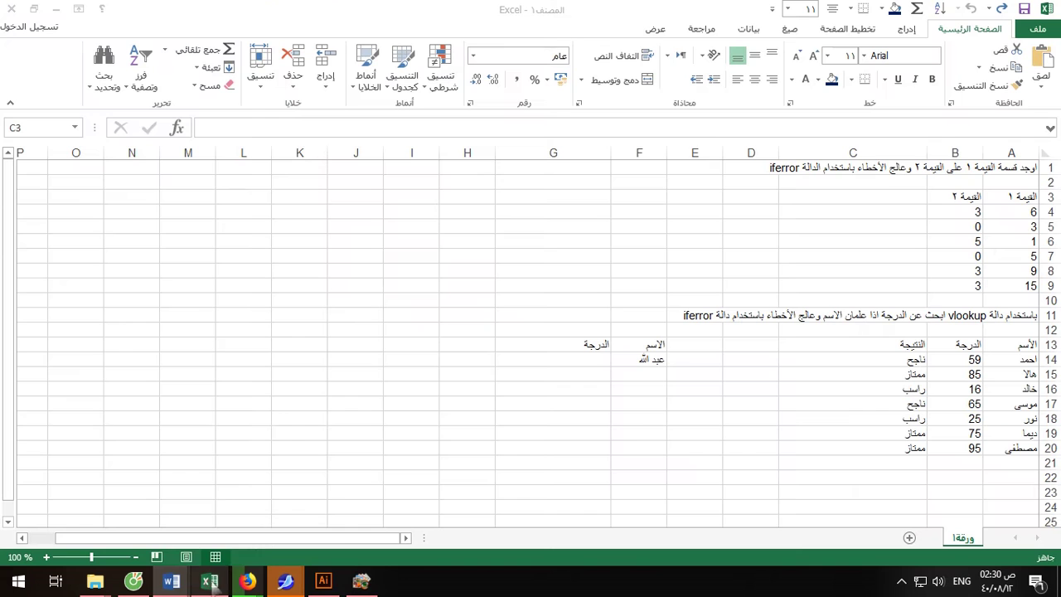
{"action": "left_click", "coordinate": [812, 401]}
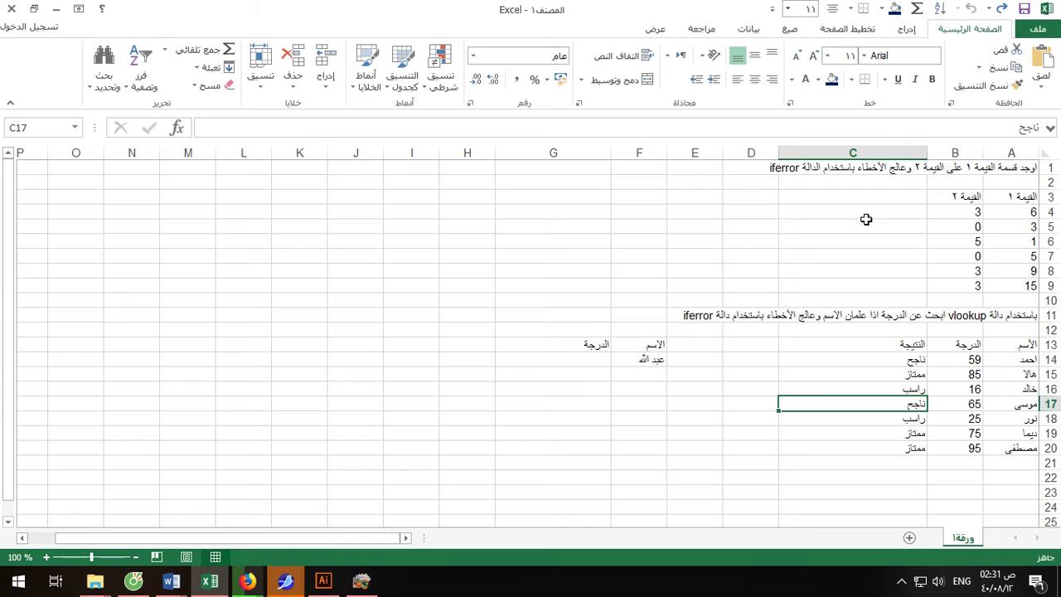
{"action": "left_click", "coordinate": [869, 212]}
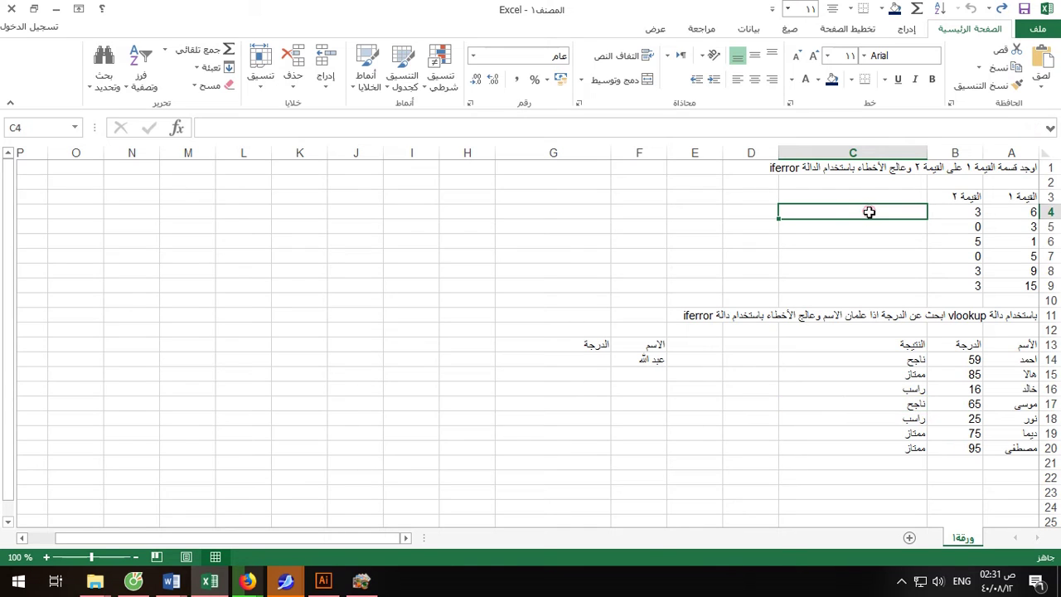
{"action": "type", "text": "="}
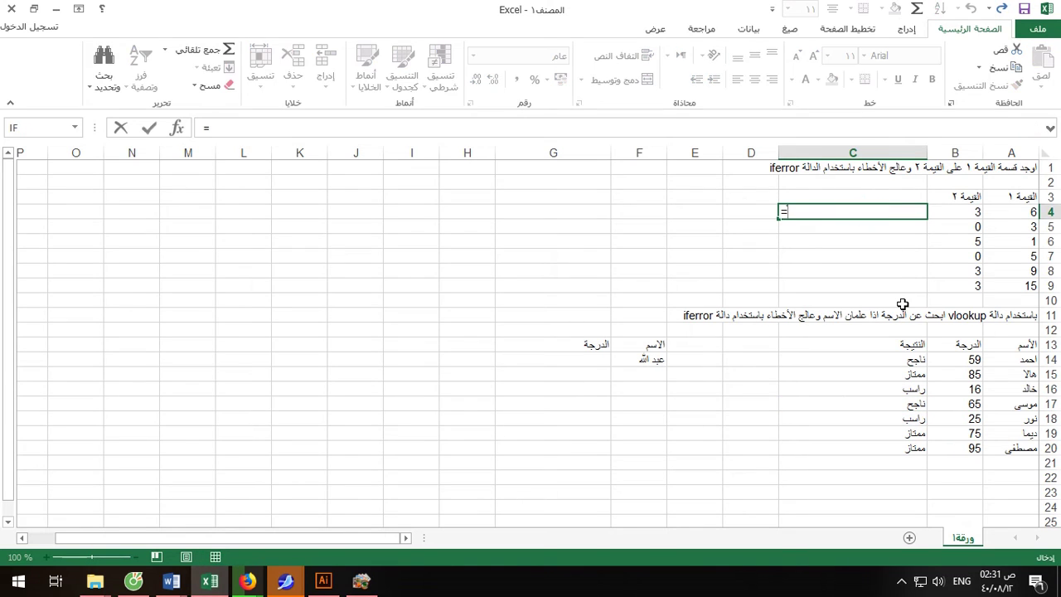
{"action": "left_click", "coordinate": [1019, 212]}
{"action": "type", "text": "/"}
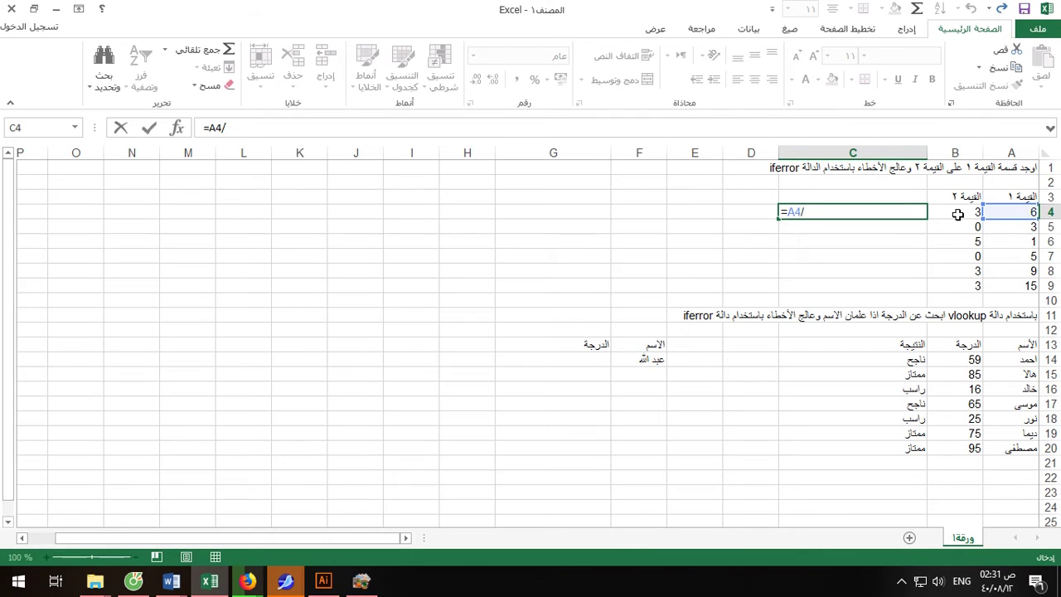
{"action": "left_click", "coordinate": [958, 215]}
{"action": "key", "text": "Return"}
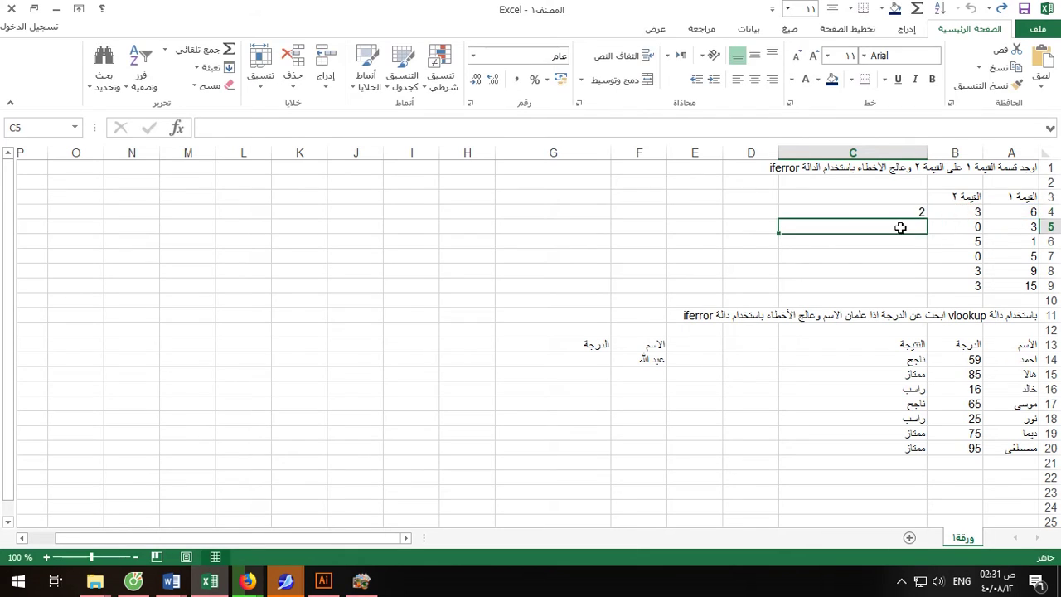
{"action": "left_click", "coordinate": [894, 213]}
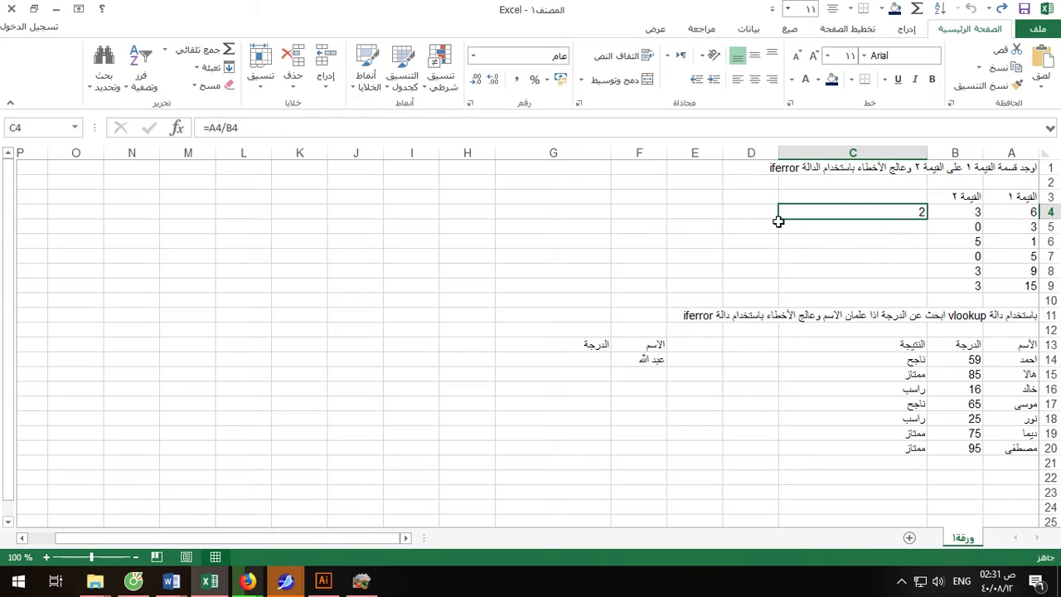
{"action": "left_click_drag", "start_coordinate": [780, 221], "coordinate": [781, 292]}
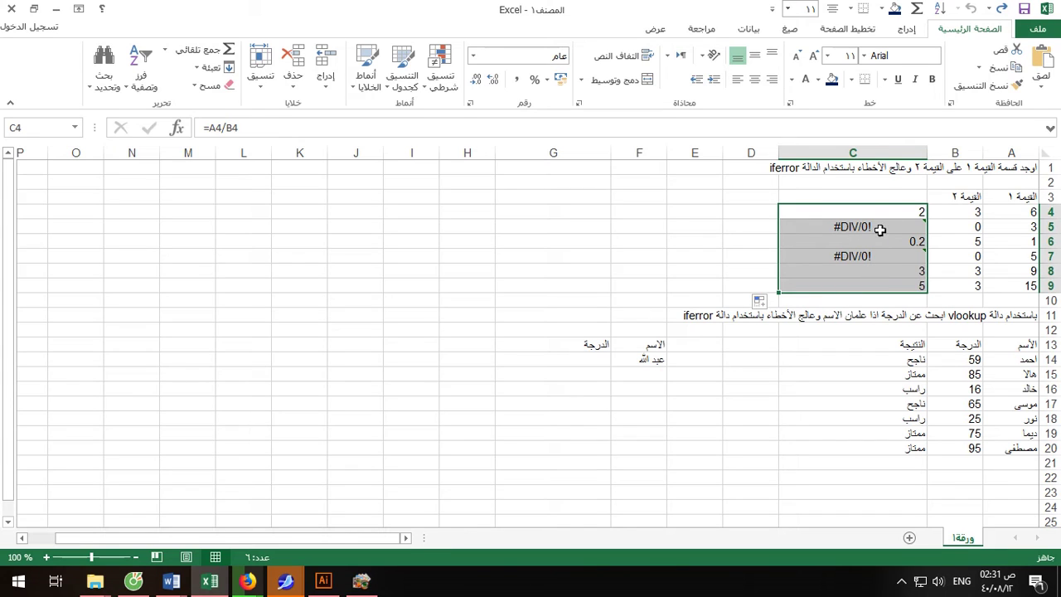
{"action": "left_click", "coordinate": [887, 227]}
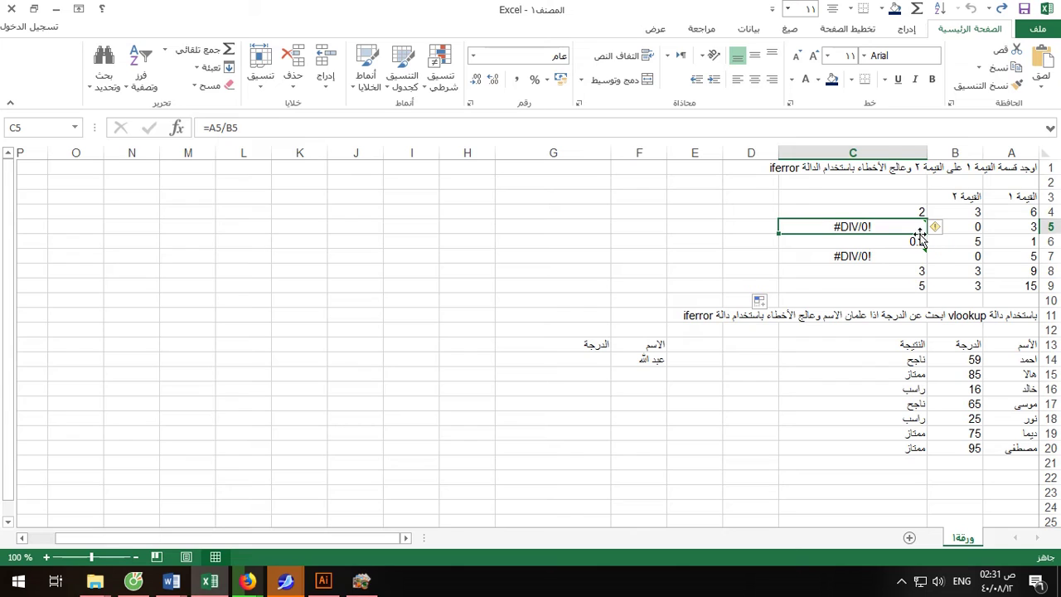
{"action": "mouse_move", "coordinate": [936, 227]}
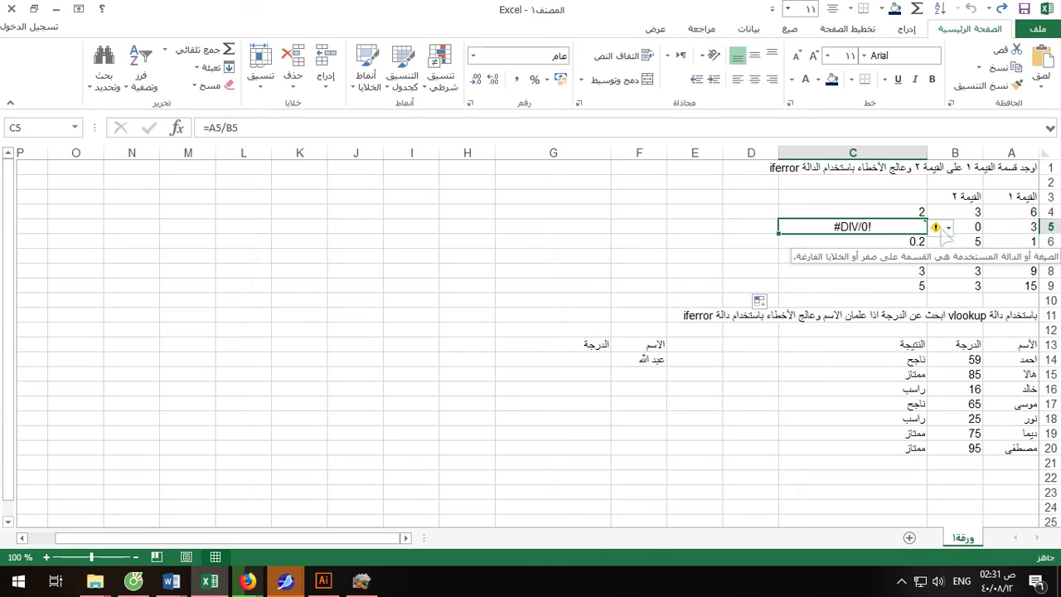
{"action": "left_click", "coordinate": [950, 228]}
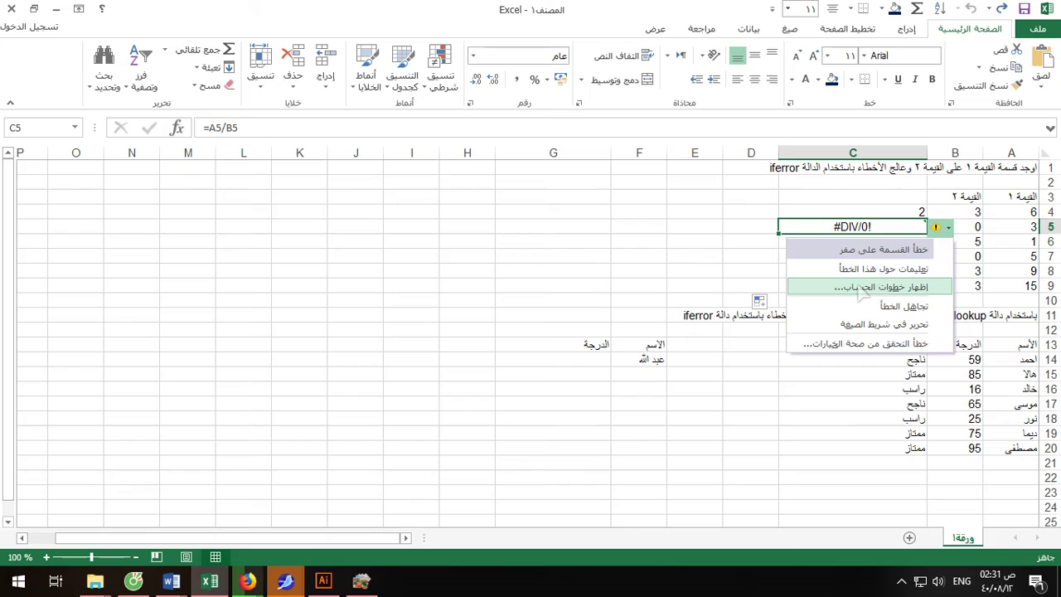
{"action": "left_click", "coordinate": [840, 287]}
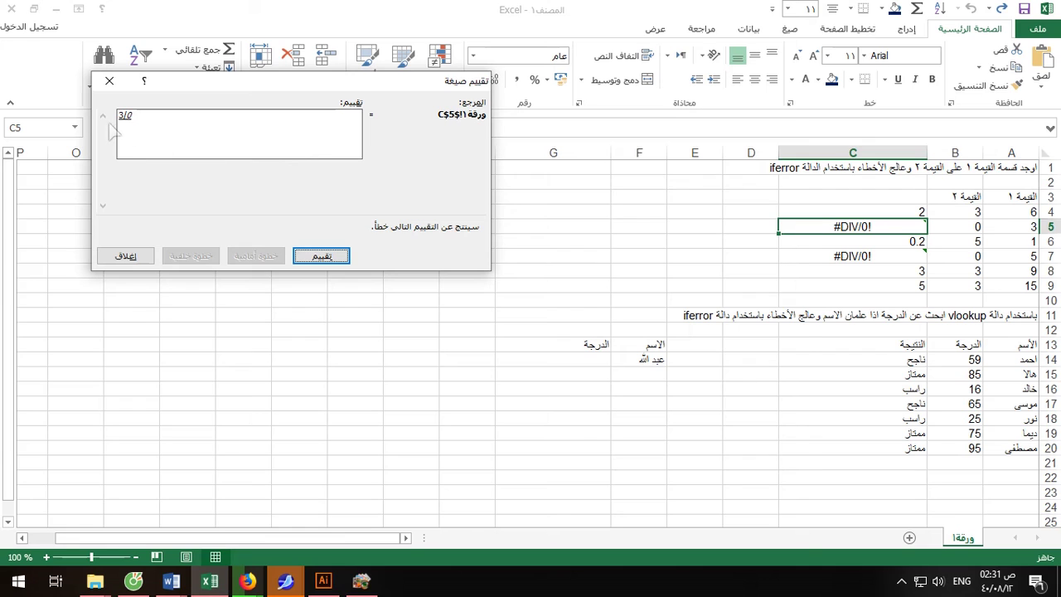
{"action": "left_click", "coordinate": [322, 256]}
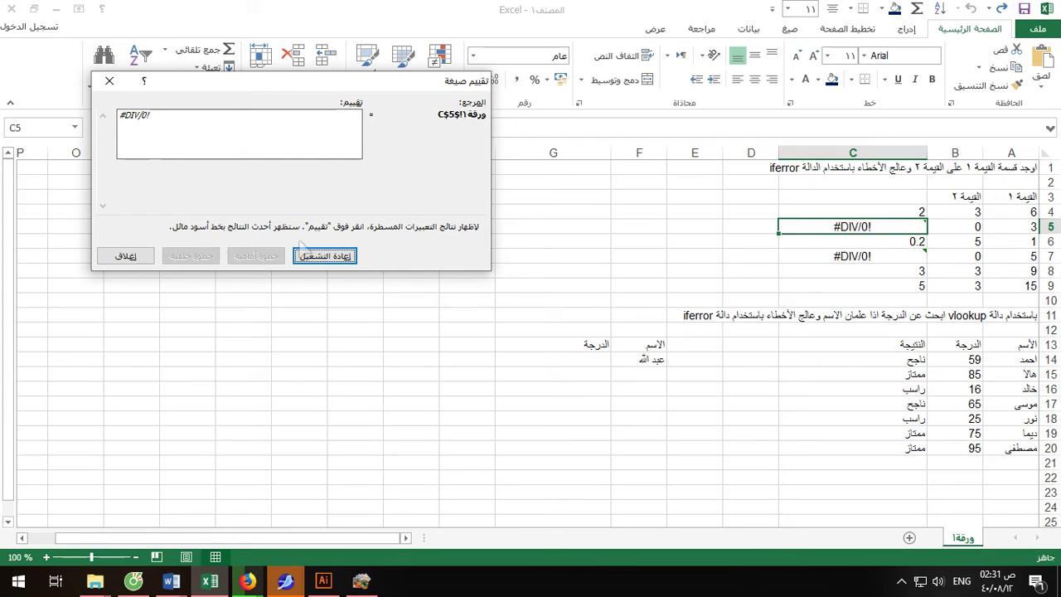
{"action": "left_click", "coordinate": [125, 256]}
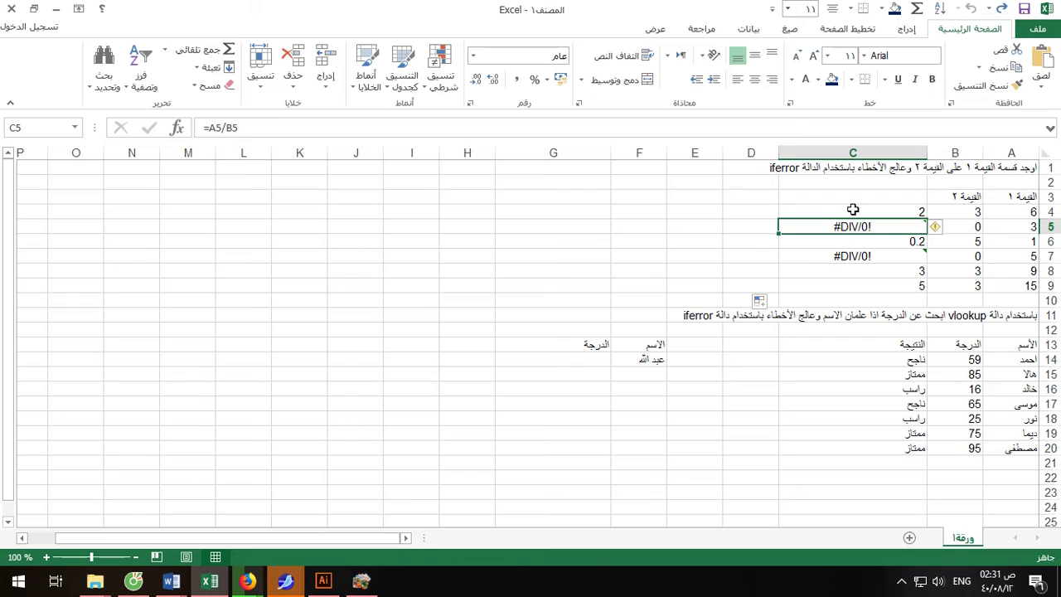
{"action": "left_click", "coordinate": [850, 214]}
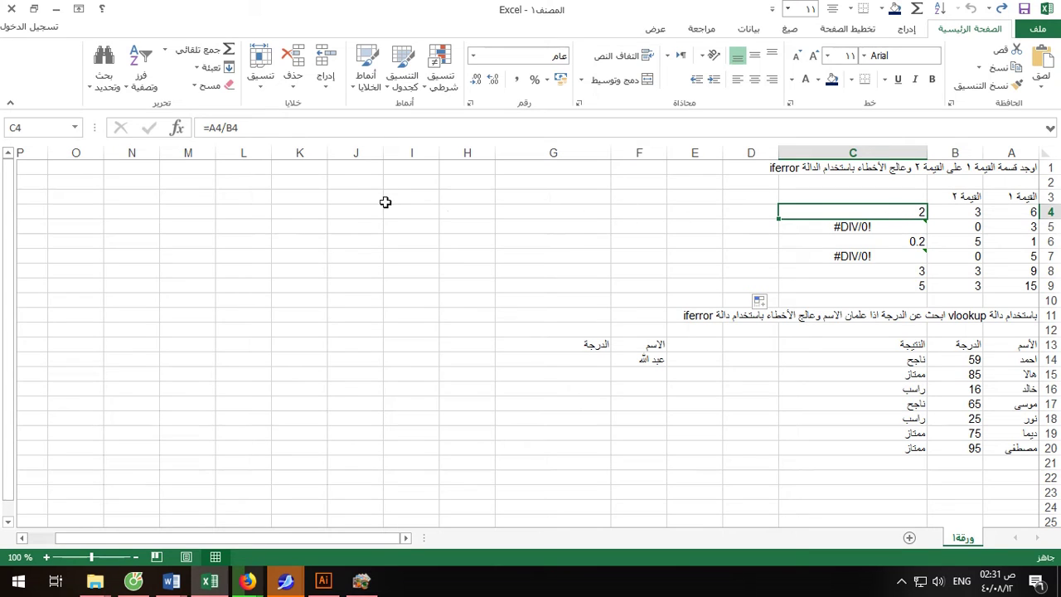
- Wrap C4's A4/B4 in IFERROR with the warning "القسمة فيها مشكلة - القسمة على صفر"
{"action": "left_click", "coordinate": [208, 127]}
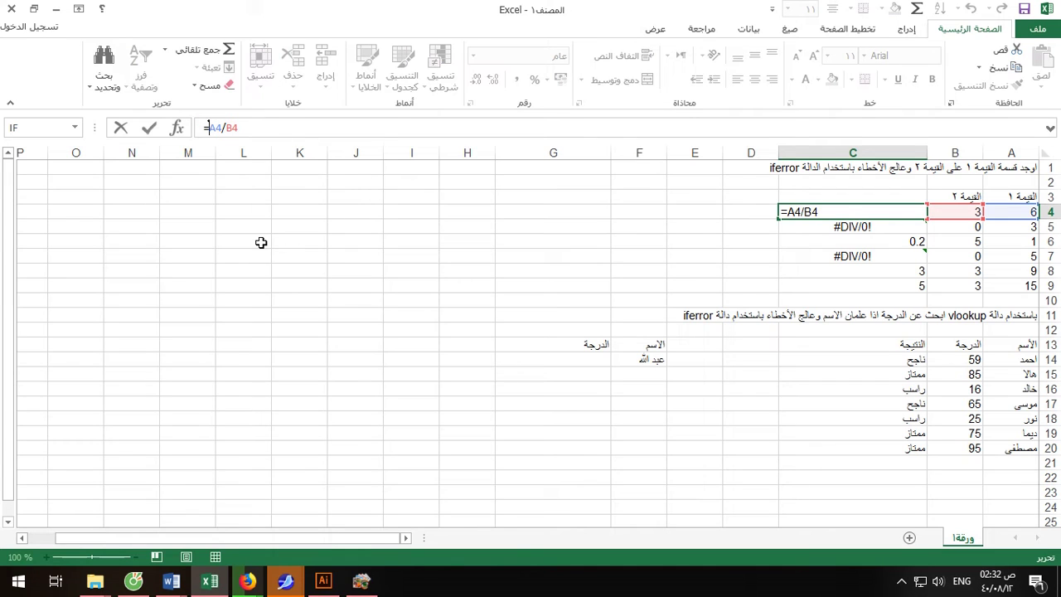
{"action": "type", "text": "if"}
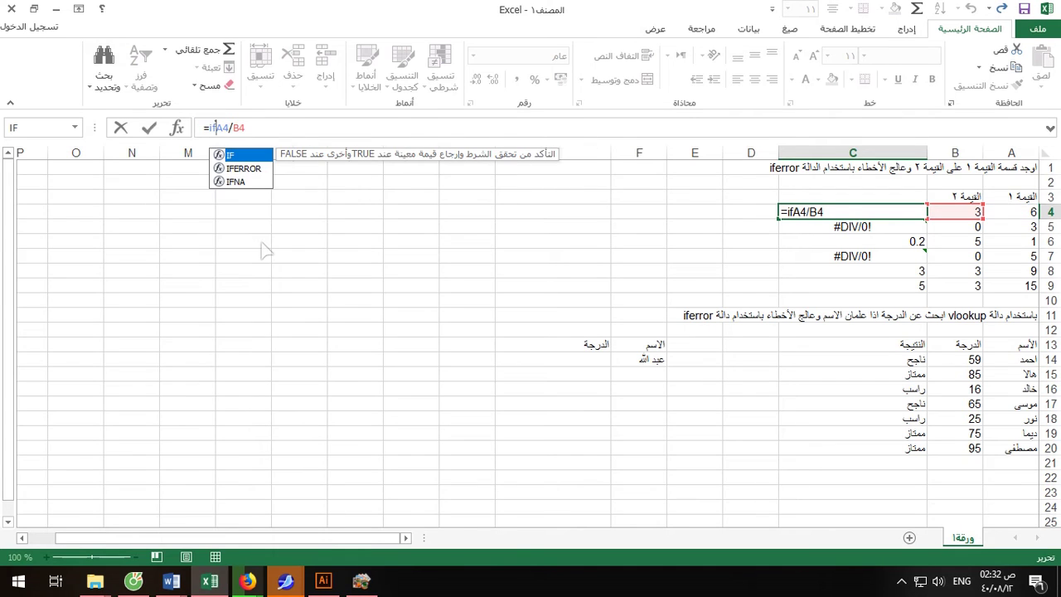
{"action": "key", "text": "Down"}
{"action": "key", "text": "Tab"}
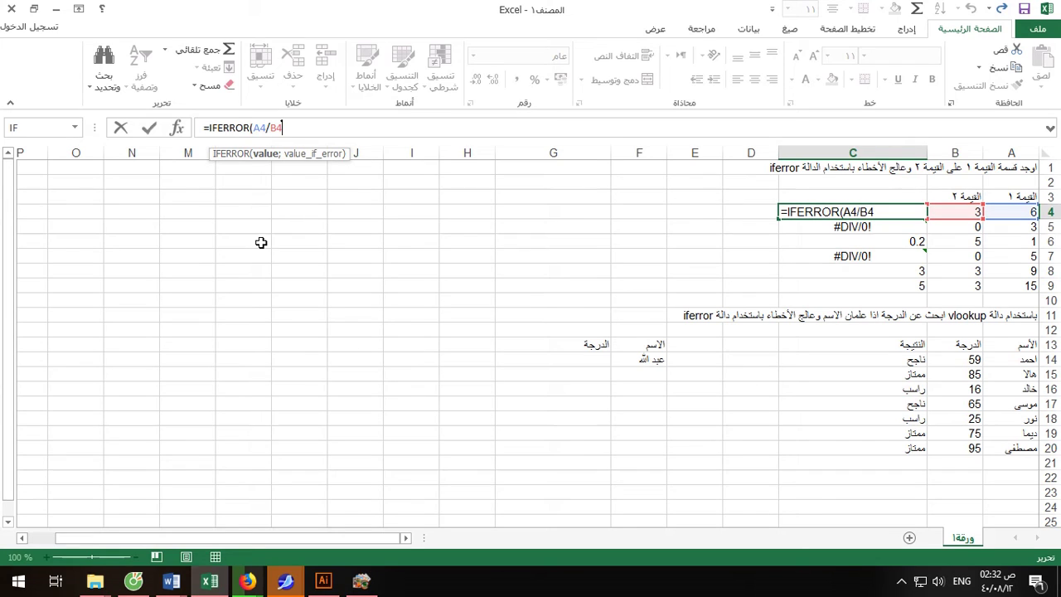
{"action": "type", "text": ";"}
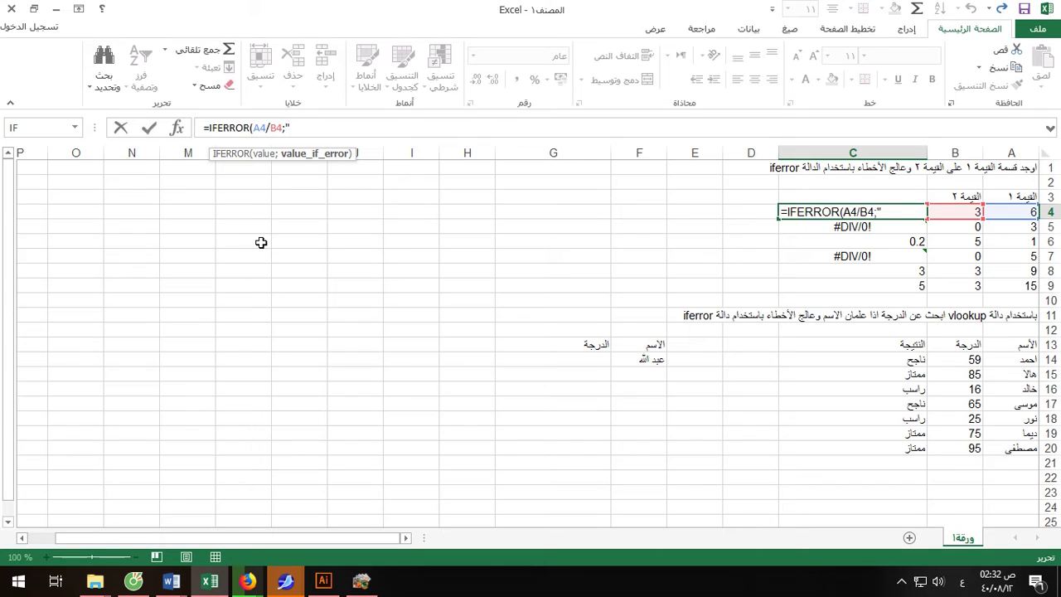
{"action": "type", "text": "قسم"}
{"action": "type", "text": "ة"}
{"action": "type", "text": " فيه"}
{"action": "type", "text": "ا مشك"}
{"action": "type", "text": "لة"}
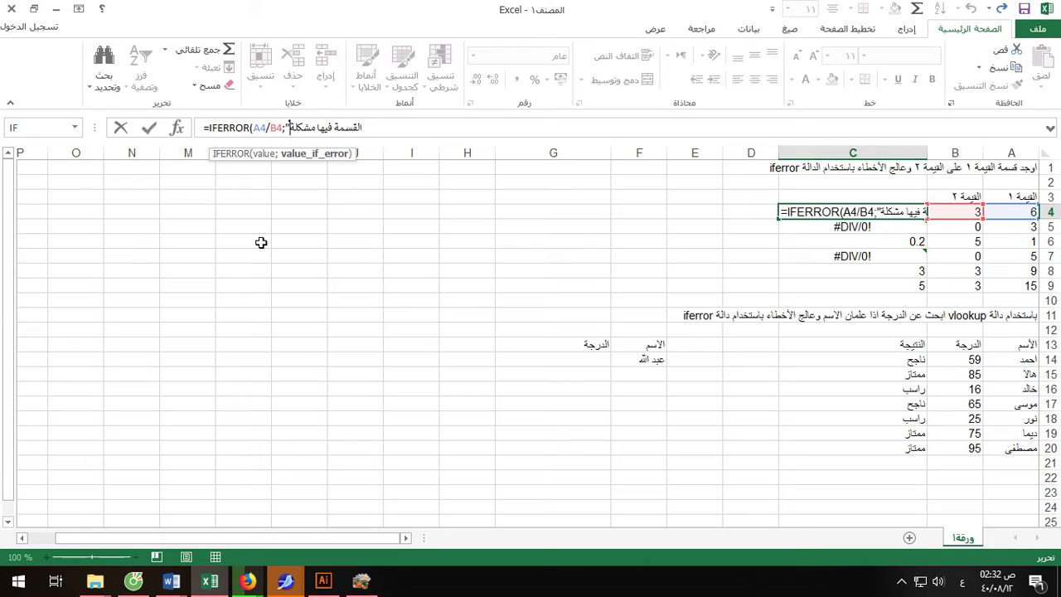
{"action": "type", "text": "\""}
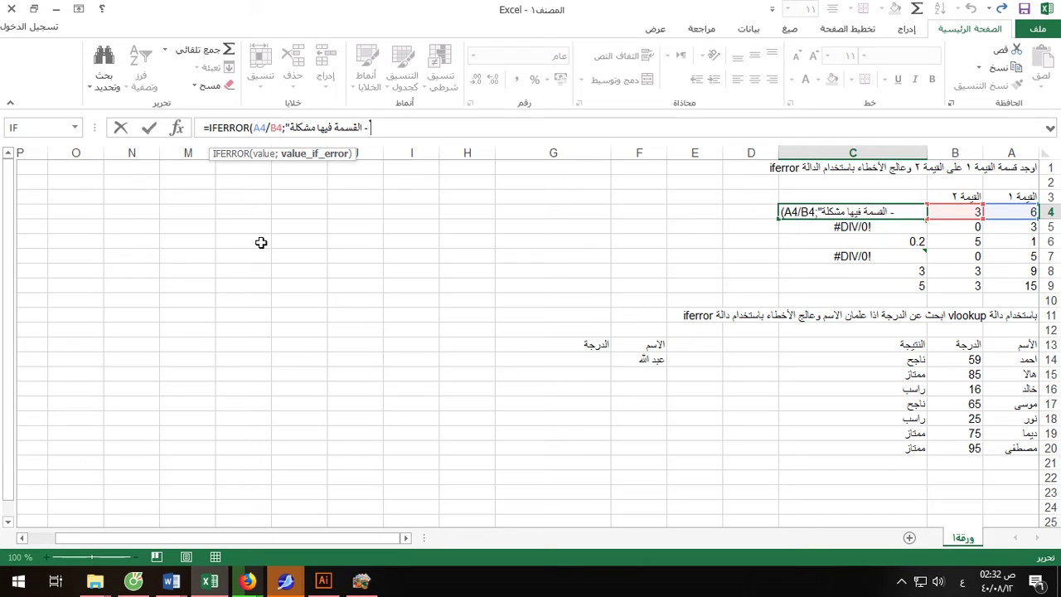
{"action": "type", "text": "القس"}
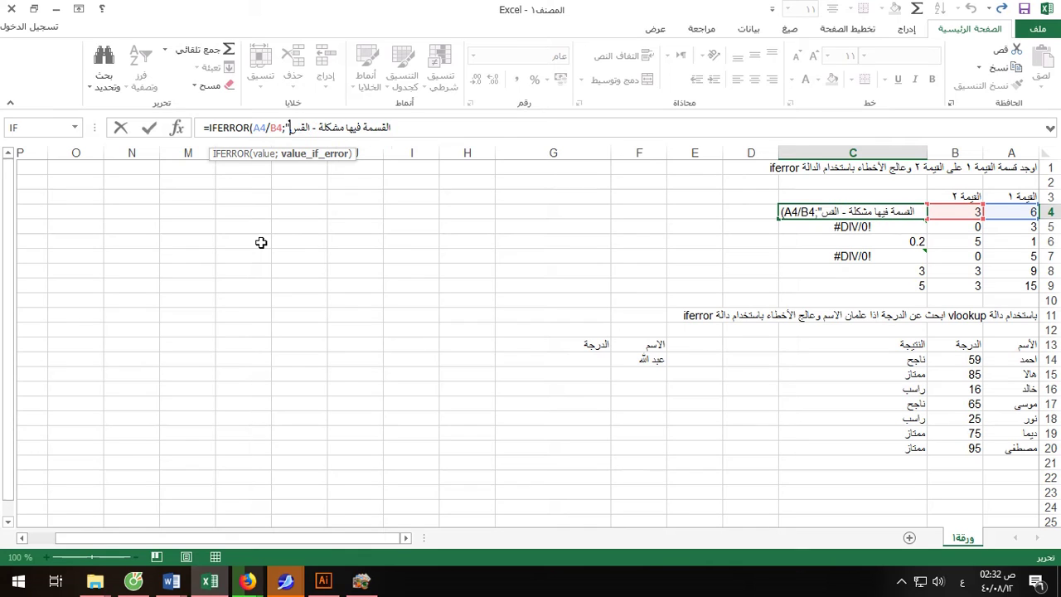
{"action": "type", "text": "مة على "}
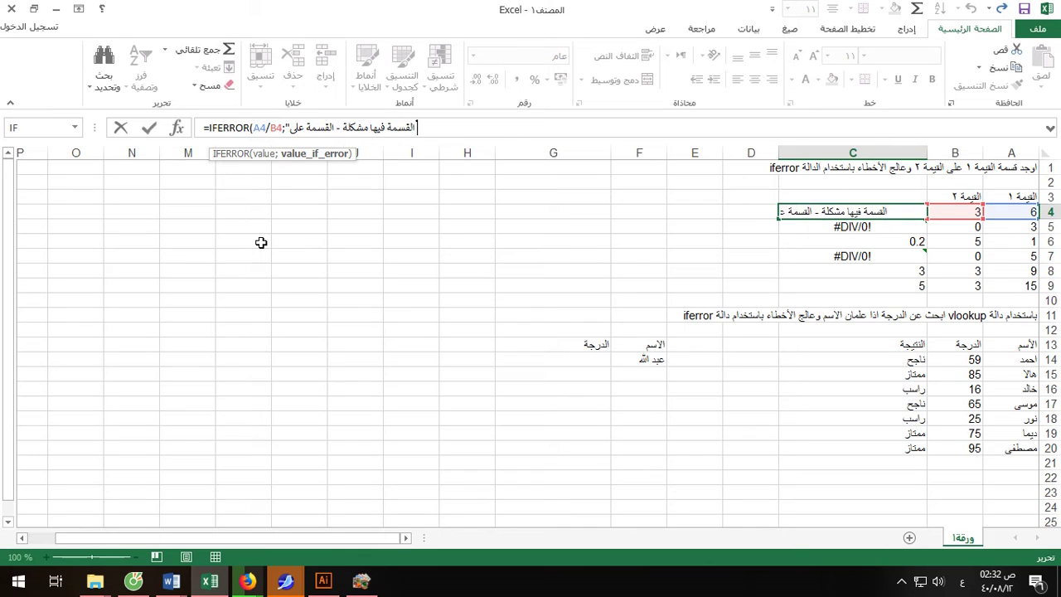
{"action": "type", "text": "صفر"}
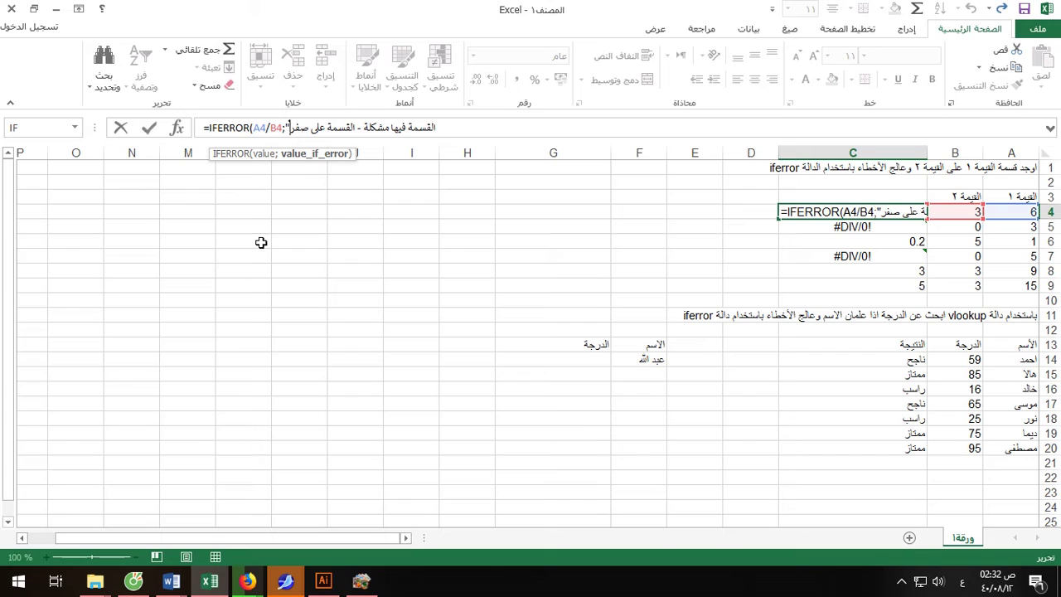
{"action": "type", "text": "\""}
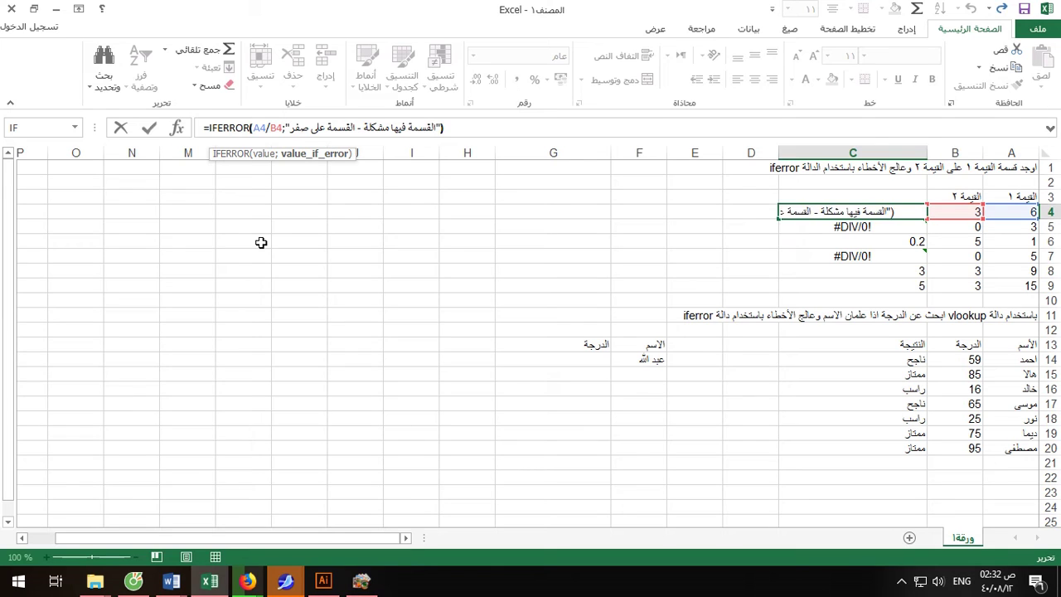
{"action": "type", "text": ")"}
{"action": "key", "text": "Return"}
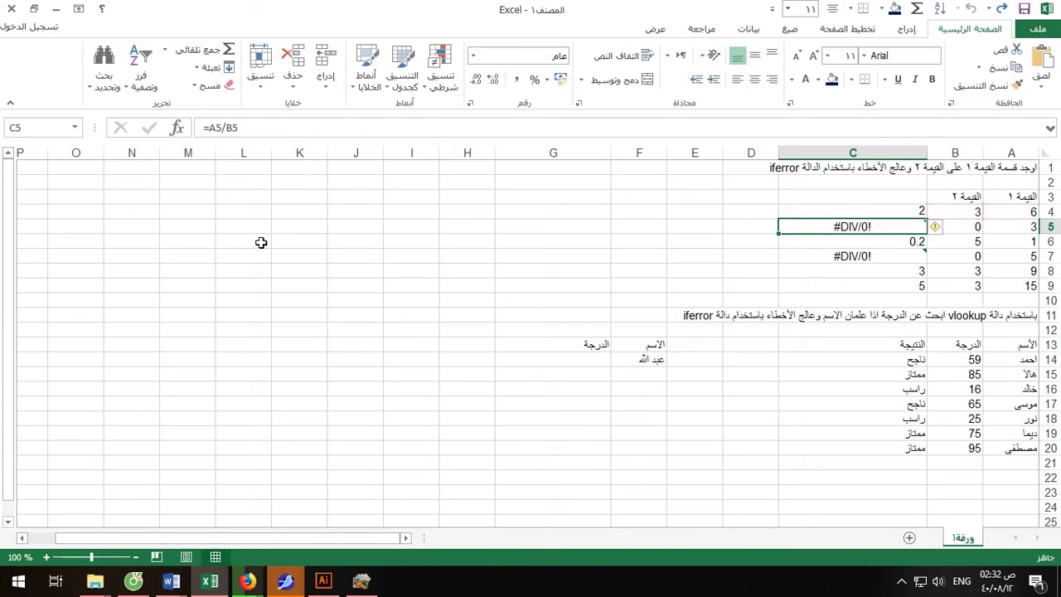
- Fill C4's IFERROR formula down to C9 so C5 and C7 show the warning; widen columns C and G
{"action": "left_click", "coordinate": [818, 212]}
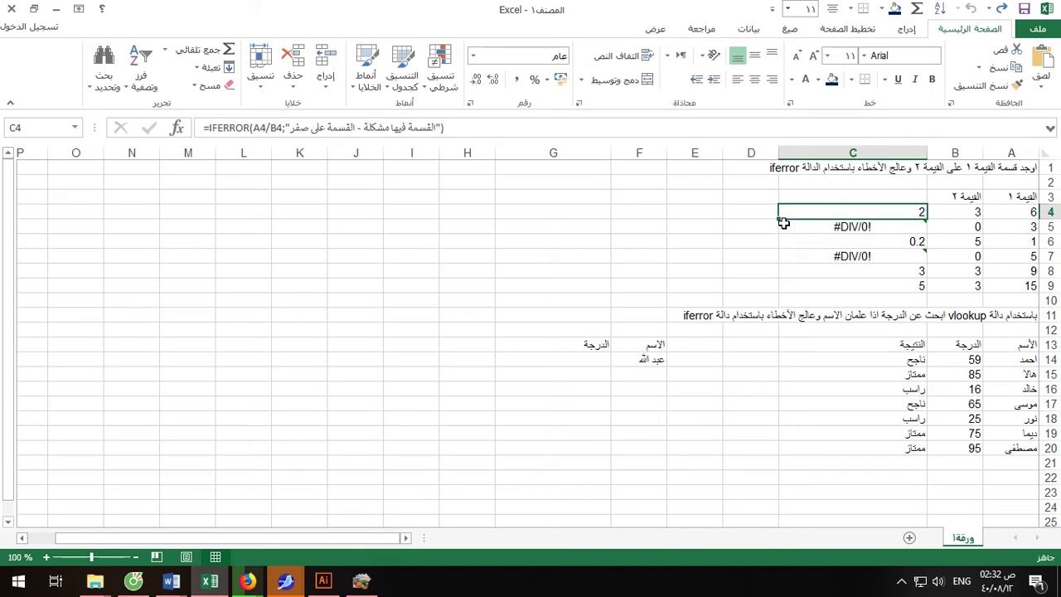
{"action": "left_click_drag", "start_coordinate": [779, 218], "coordinate": [777, 293]}
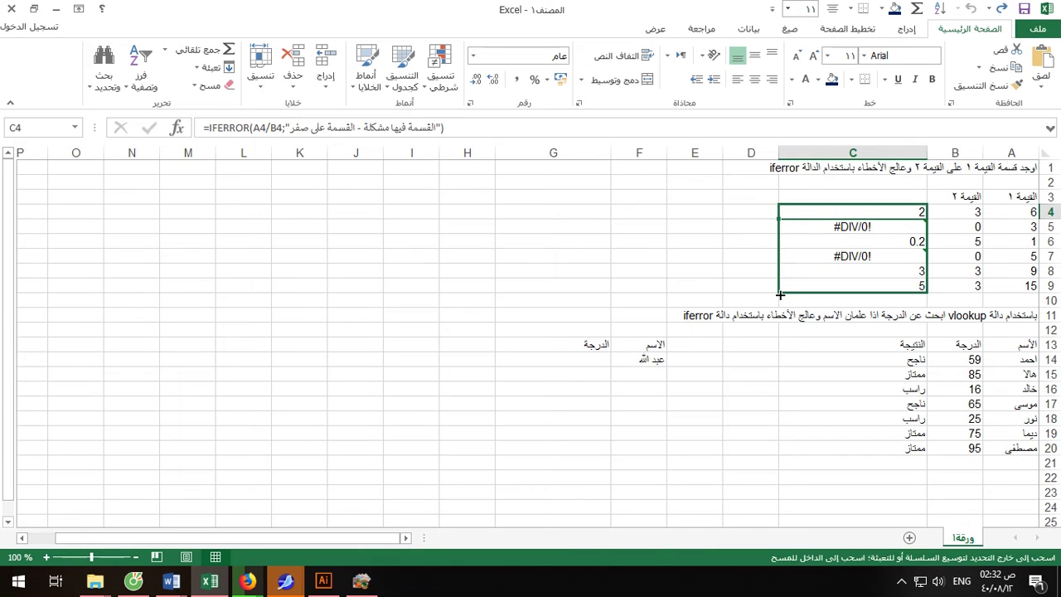
{"action": "left_click_drag", "start_coordinate": [779, 152], "coordinate": [682, 152]}
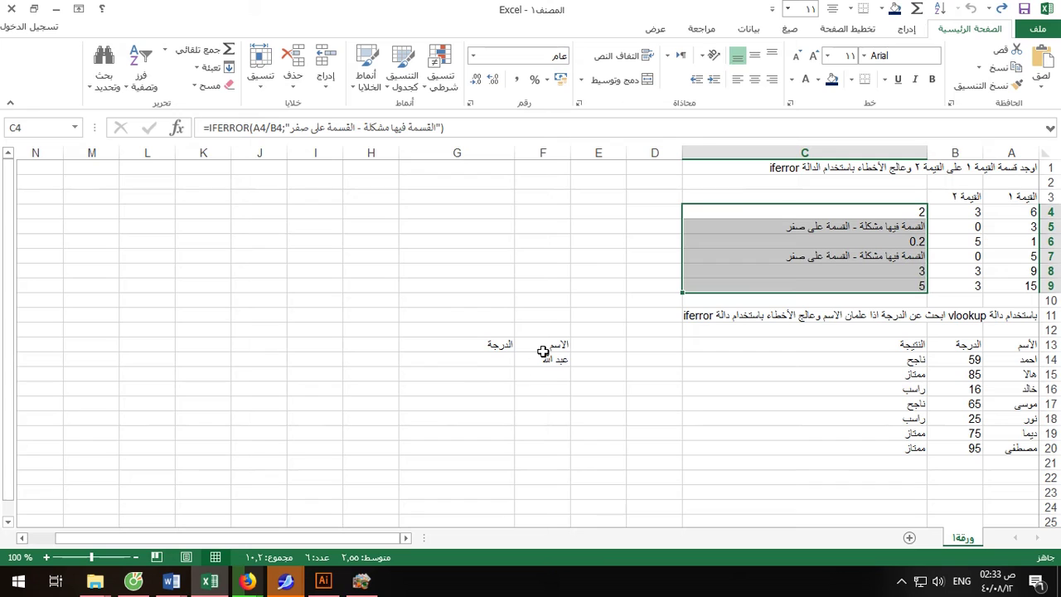
{"action": "left_click", "coordinate": [487, 362]}
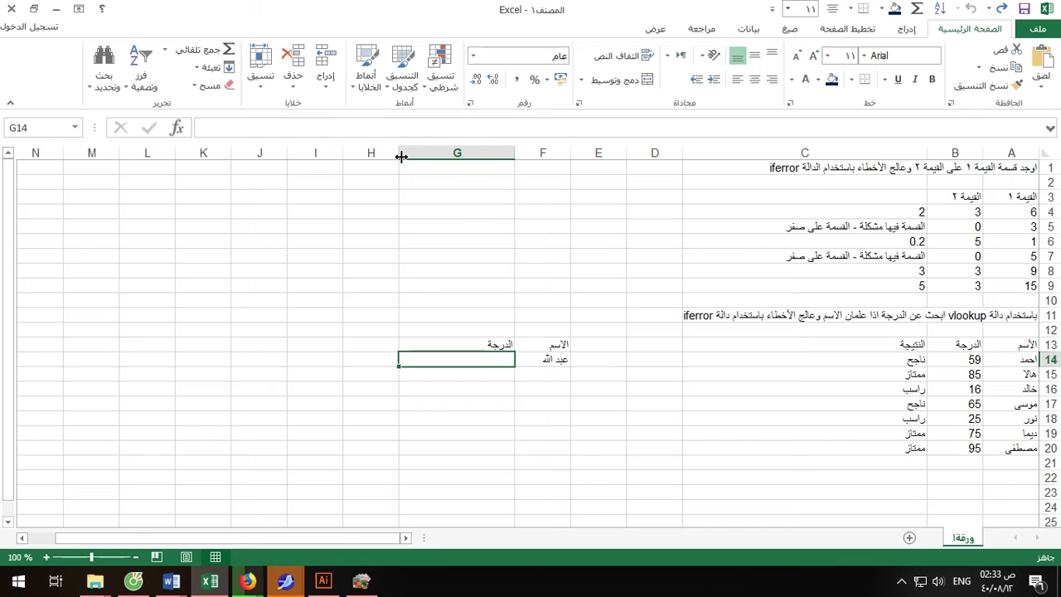
{"action": "left_click_drag", "start_coordinate": [402, 157], "coordinate": [250, 170]}
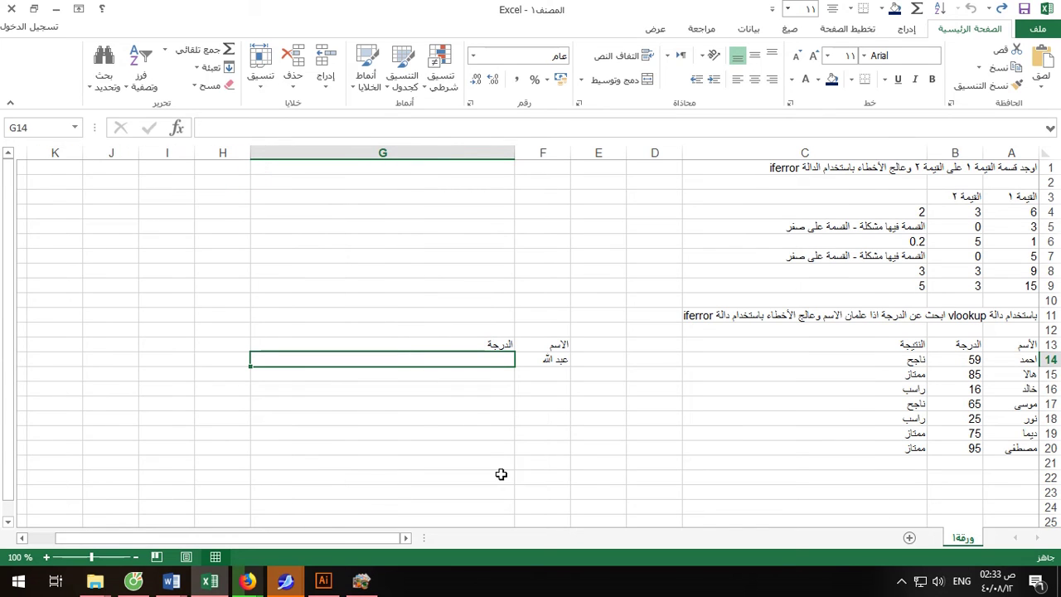
- Enter =VLOOKUP(F14;A14:C20;2;FALSE) in G14, which returns #N/A
{"action": "type", "text": "=v"}
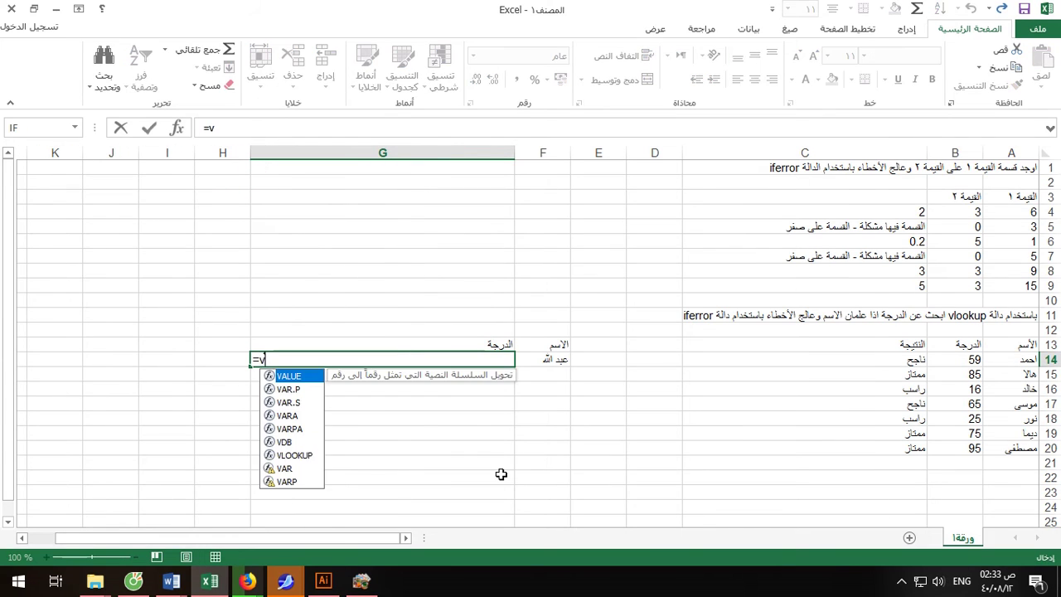
{"action": "type", "text": "lo"}
{"action": "key", "text": "Tab"}
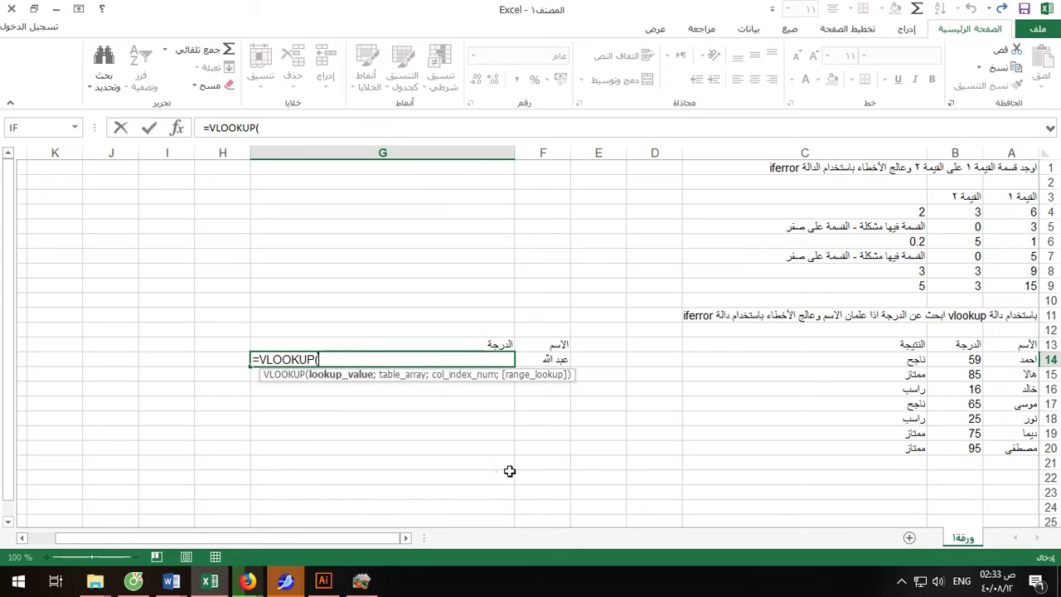
{"action": "left_click", "coordinate": [553, 361]}
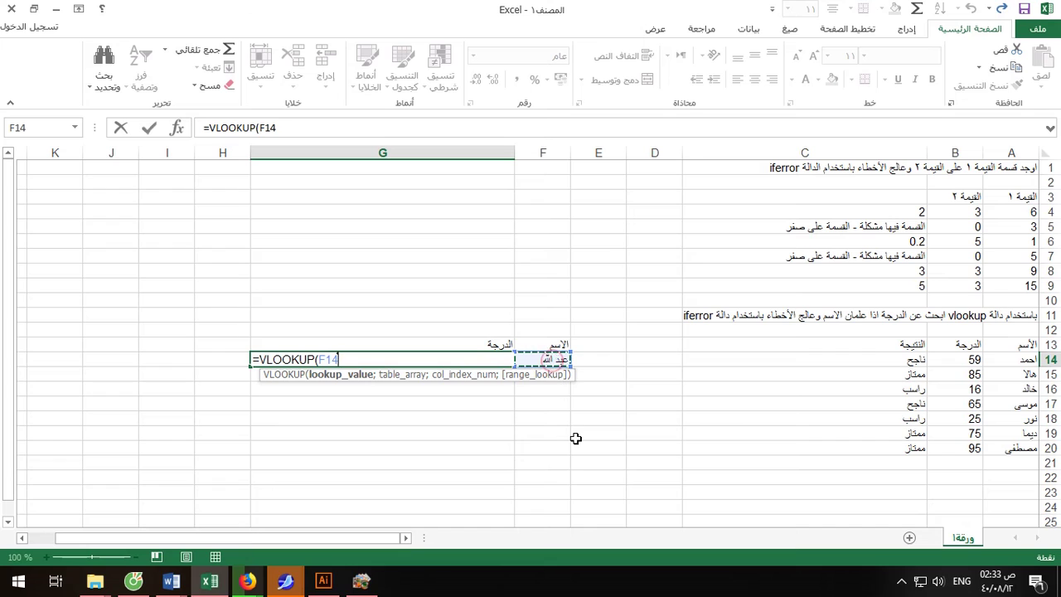
{"action": "type", "text": ";"}
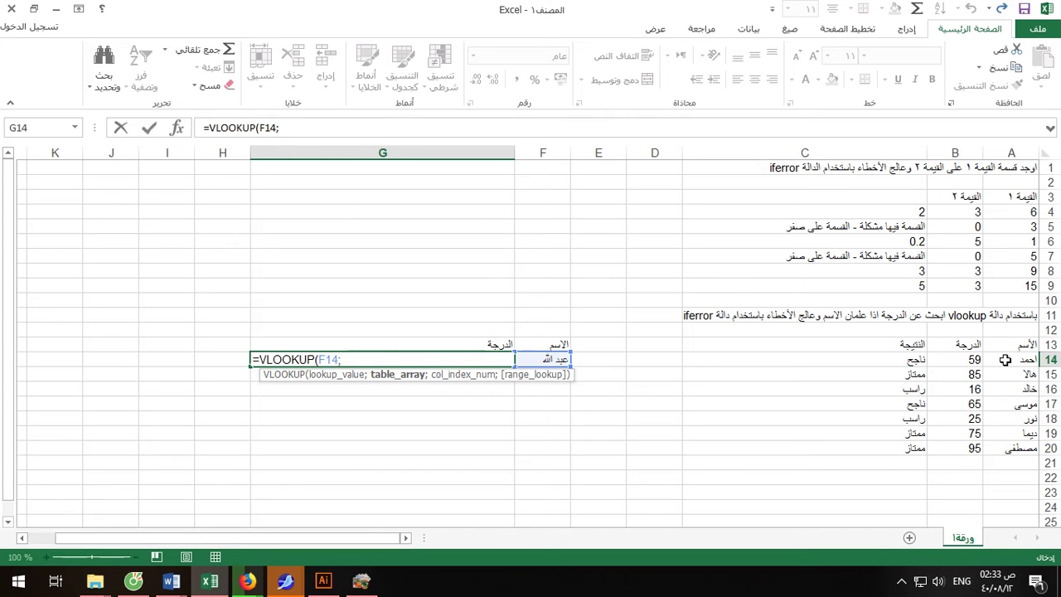
{"action": "mouse_move", "coordinate": [1005, 361]}
{"action": "left_mouse_down"}
{"action": "mouse_move", "coordinate": [894, 407]}
{"action": "mouse_move", "coordinate": [875, 446]}
{"action": "left_mouse_up"}
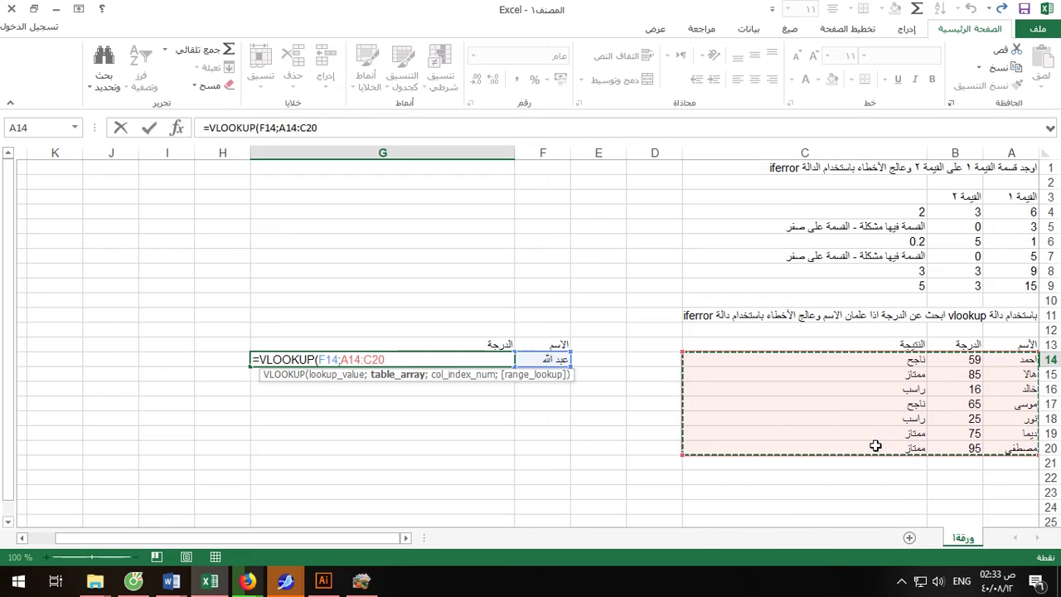
{"action": "type", "text": ";2"}
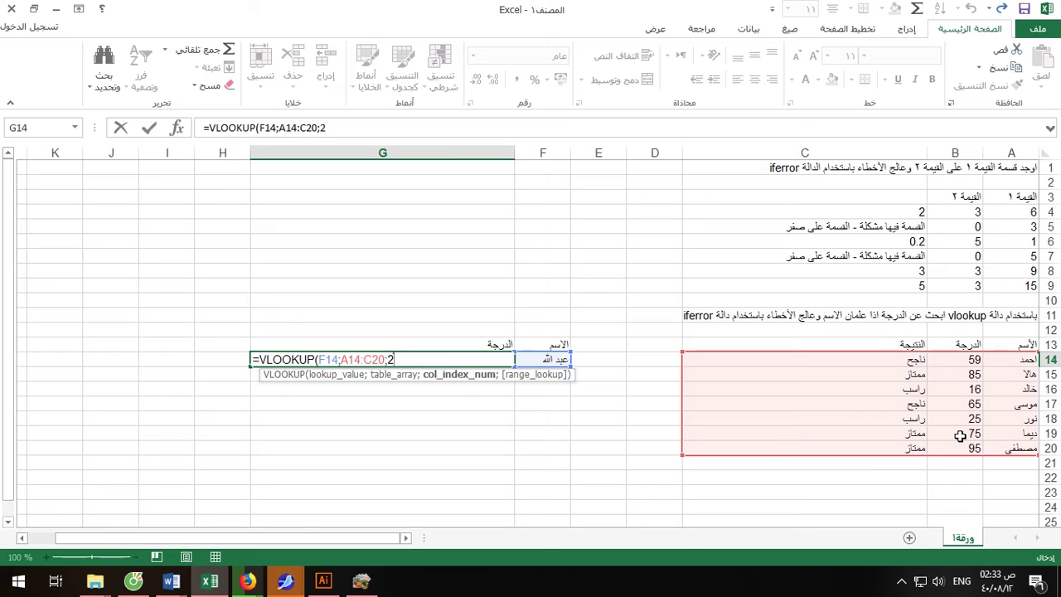
{"action": "type", "text": ";"}
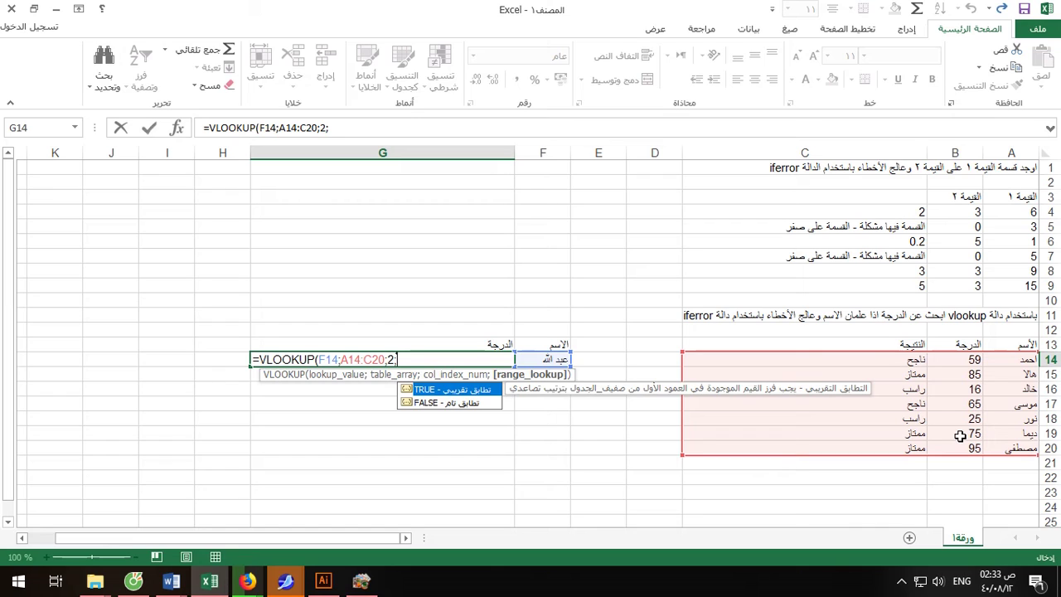
{"action": "key", "text": "Down"}
{"action": "key", "text": "Tab"}
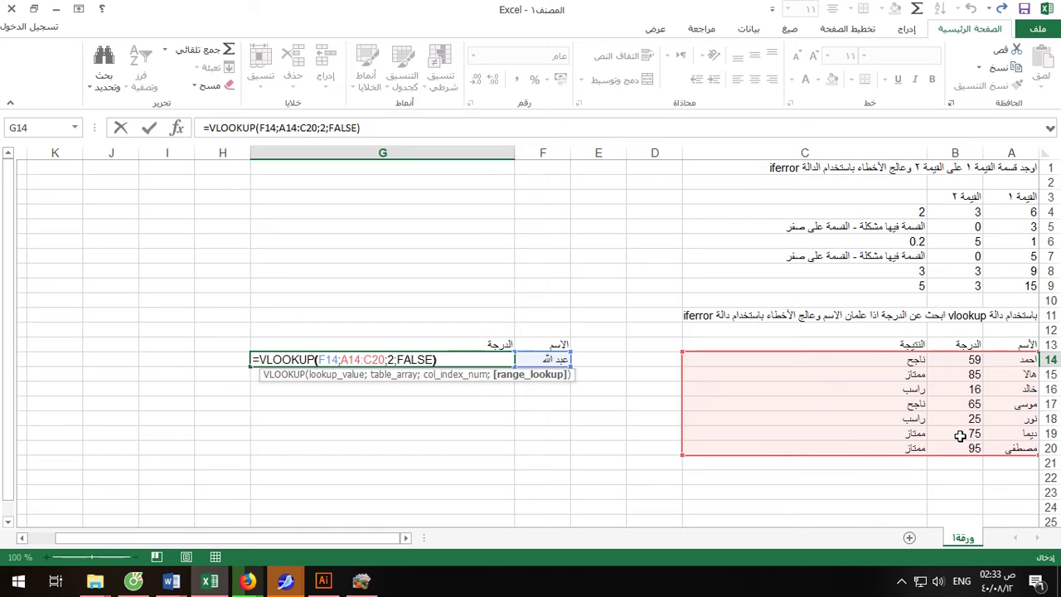
{"action": "type", "text": ")"}
{"action": "key", "text": "Return"}
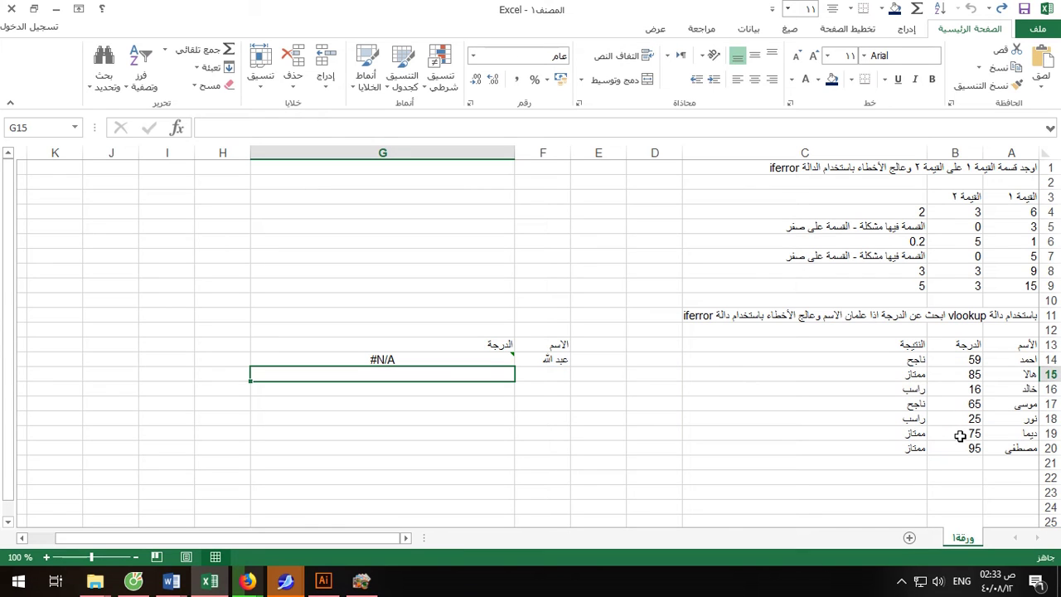
- Change F14 to a name listed in the table so G14 returns its grade, 59
{"action": "left_click", "coordinate": [472, 358]}
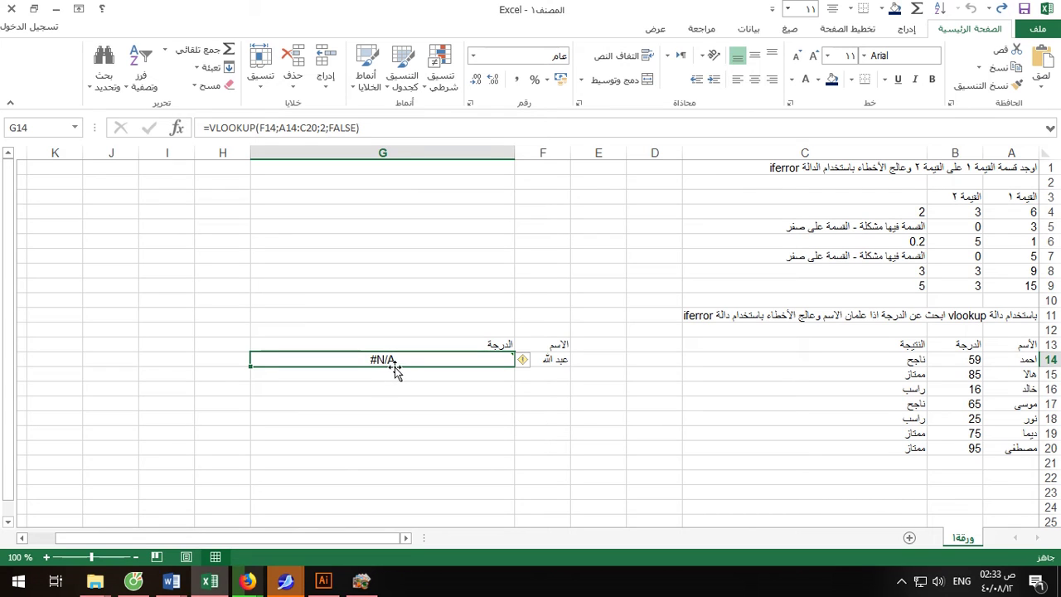
{"action": "left_click", "coordinate": [565, 362]}
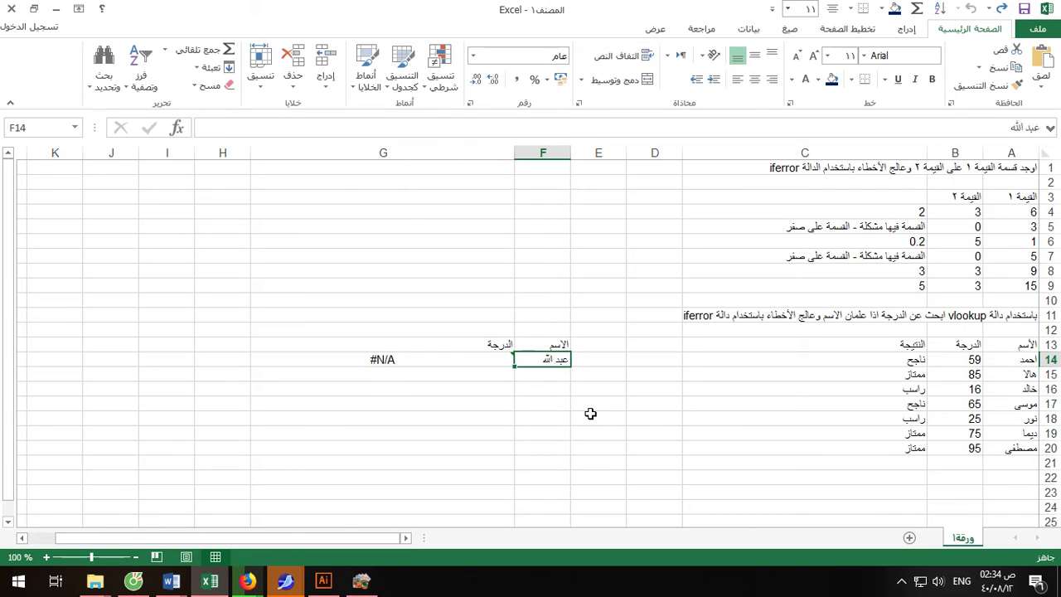
{"action": "type", "text": "h"}
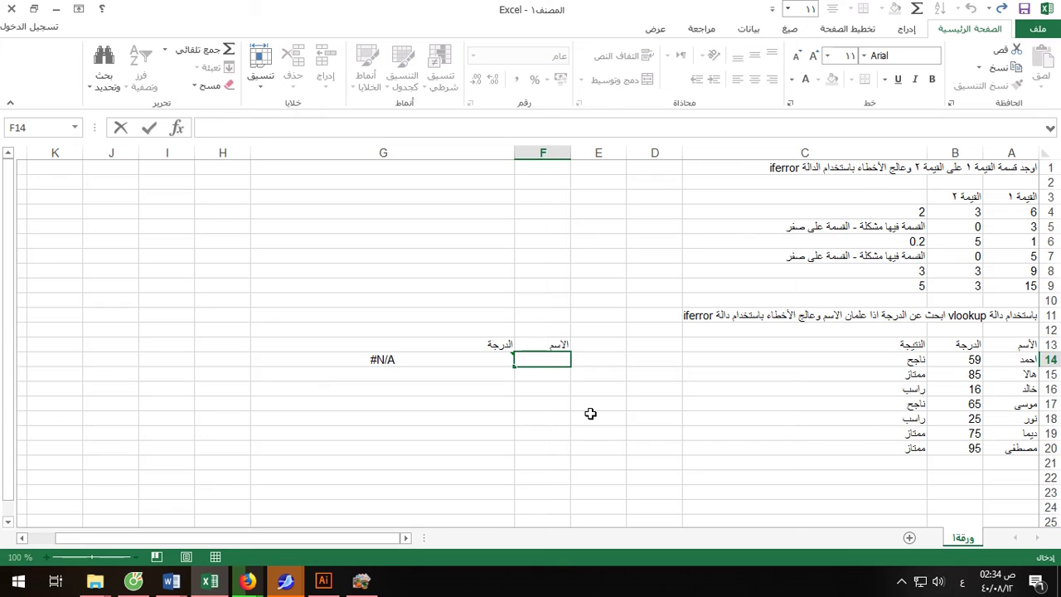
{"action": "type", "text": "حمد"}
{"action": "key", "text": "Return"}
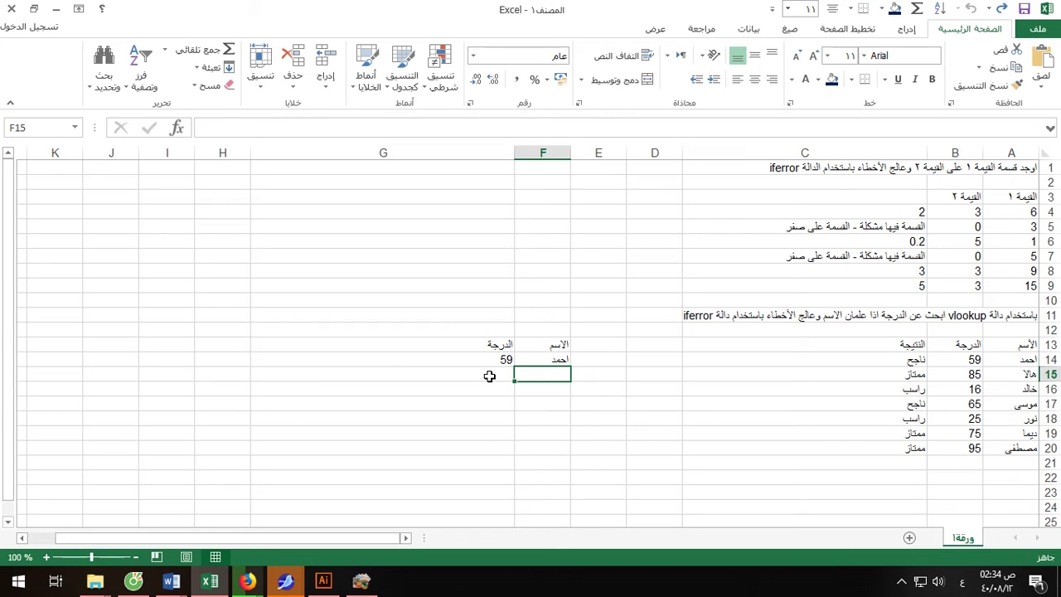
- Replace F14 with a name missing from the table, making G14 show #N/A
{"action": "left_click", "coordinate": [557, 359]}
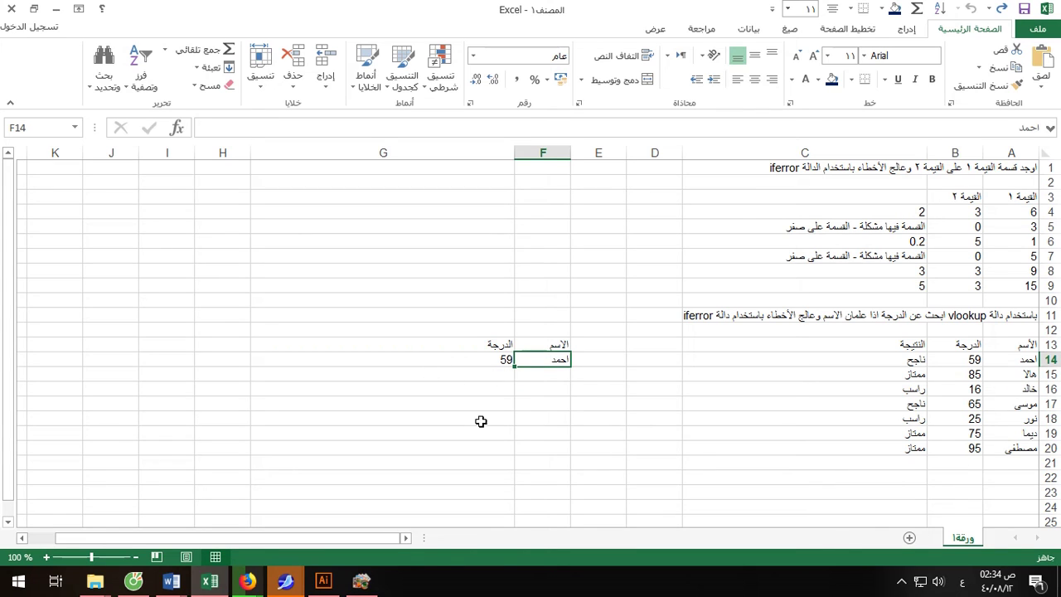
{"action": "type", "text": "ع"}
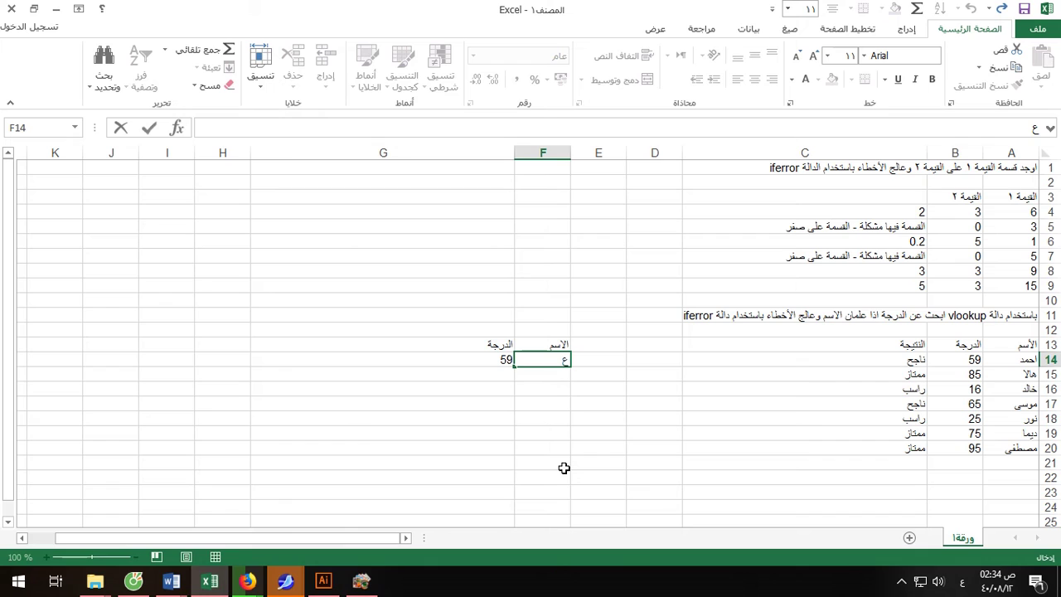
{"action": "type", "text": "بد الله"}
{"action": "key", "text": "Return"}
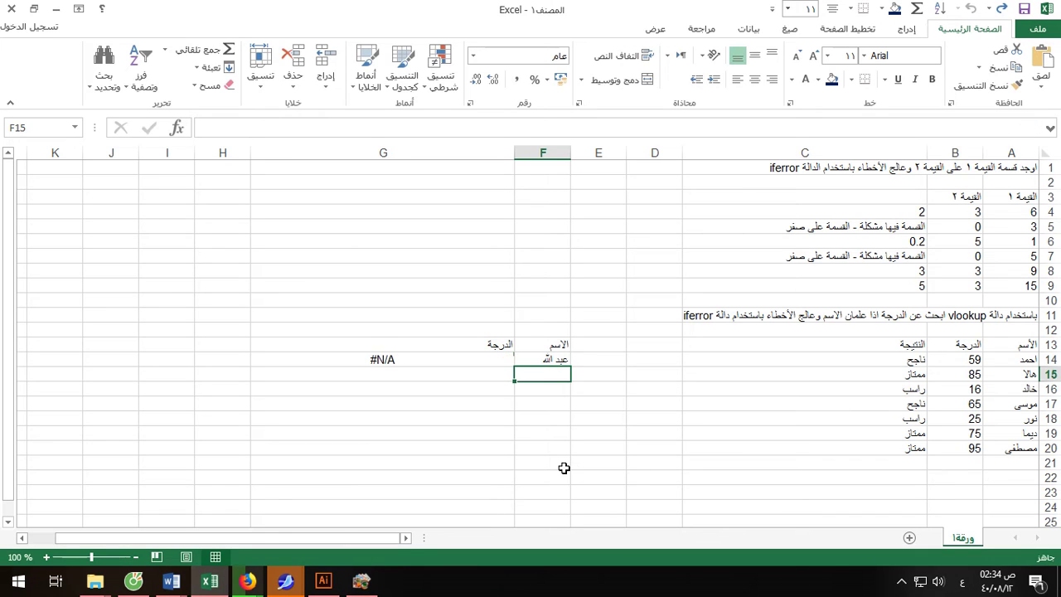
{"action": "left_click", "coordinate": [466, 362]}
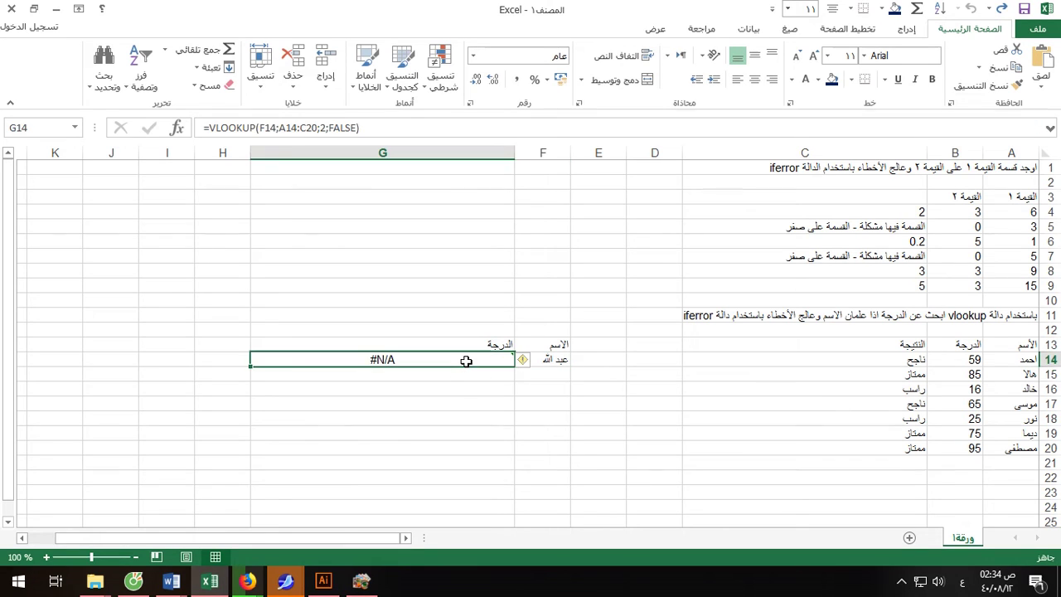
- Remove stray characters from G14's formula and wrap the VLOOKUP in IFERROR
{"action": "left_click", "coordinate": [212, 127]}
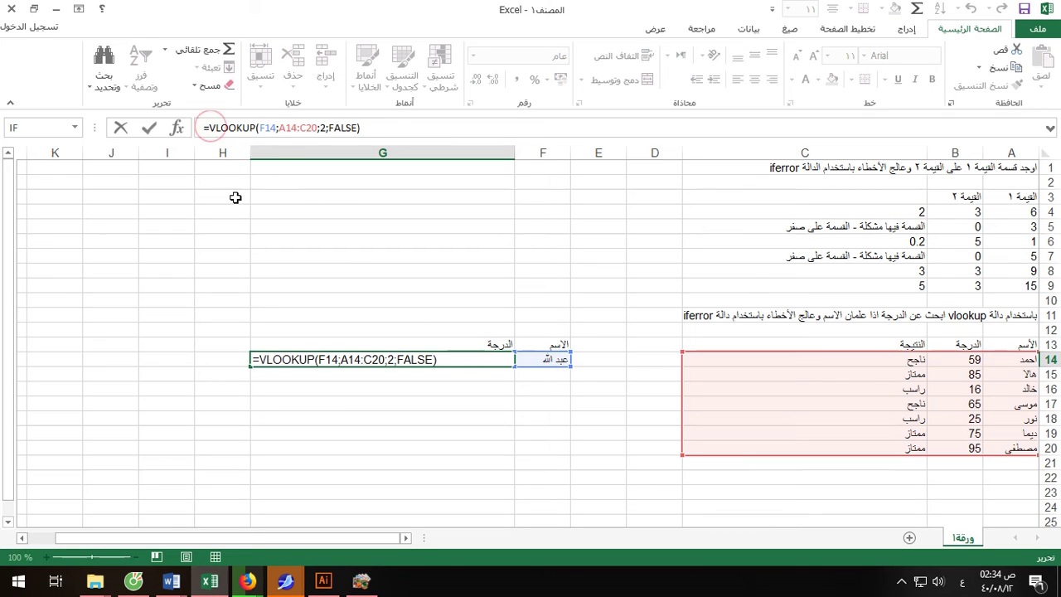
{"action": "type", "text": "هب"}
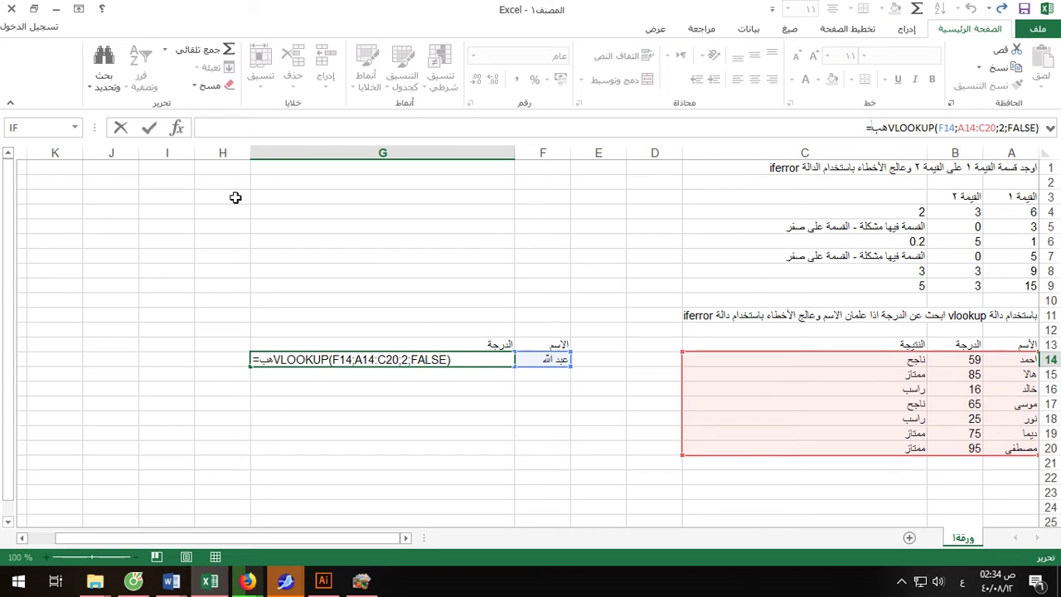
{"action": "type", "text": "\\"}
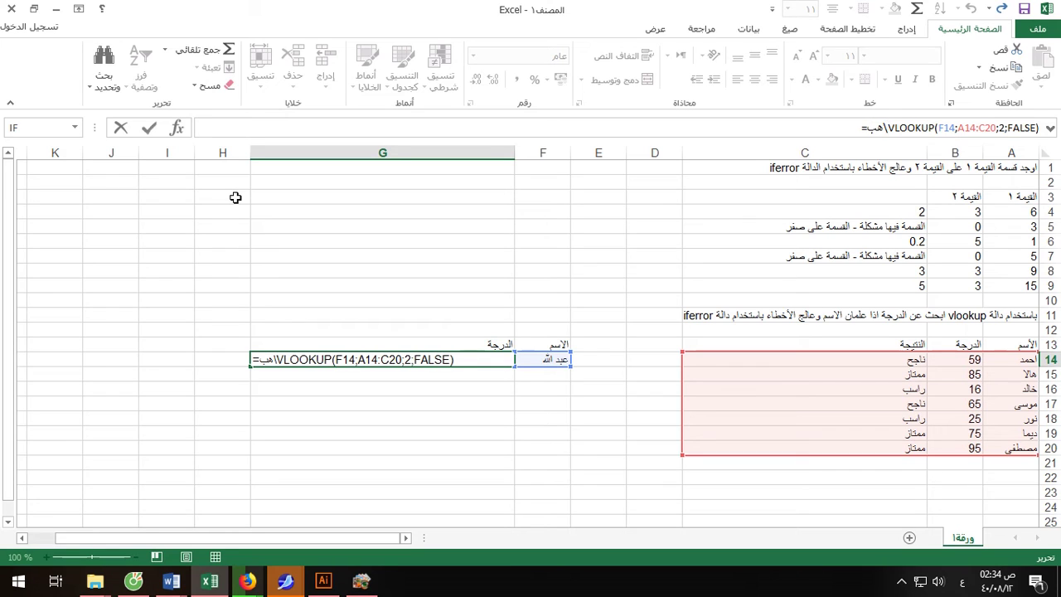
{"action": "key", "text": "BackSpace"}
{"action": "key", "text": "BackSpace"}
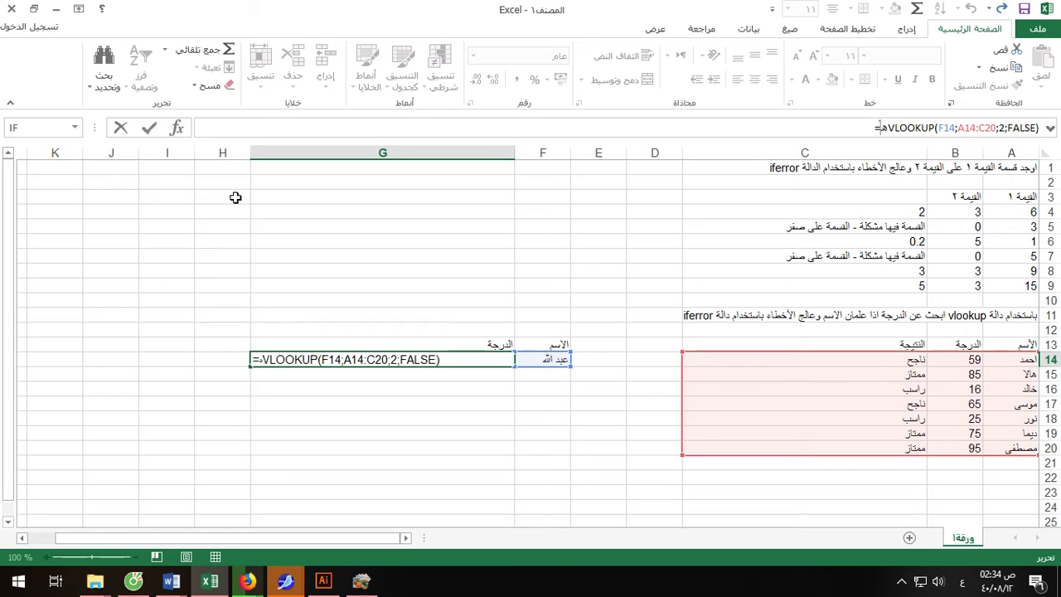
{"action": "key", "text": "BackSpace"}
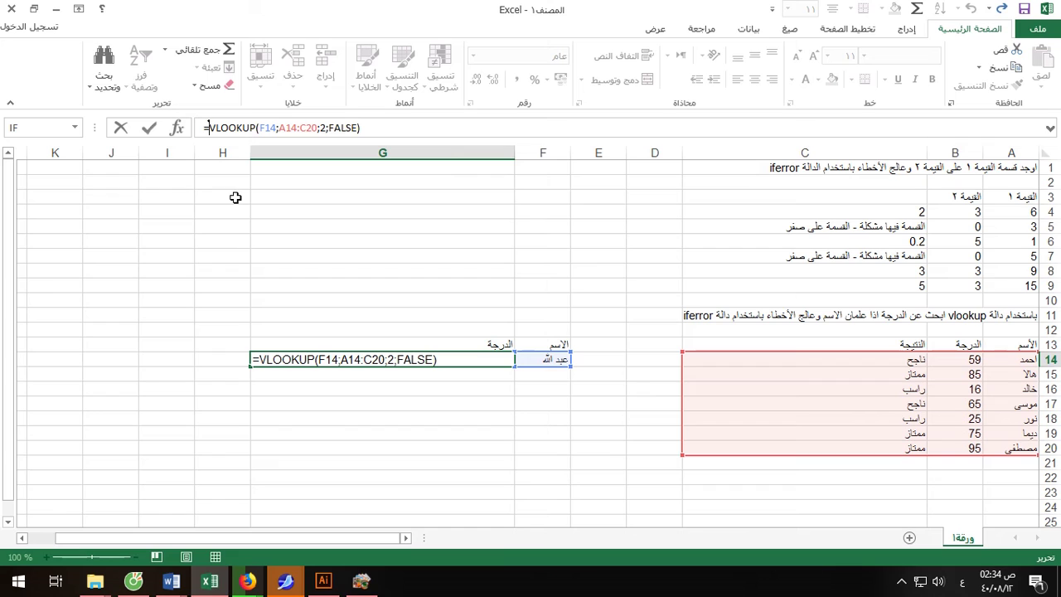
{"action": "type", "text": "if"}
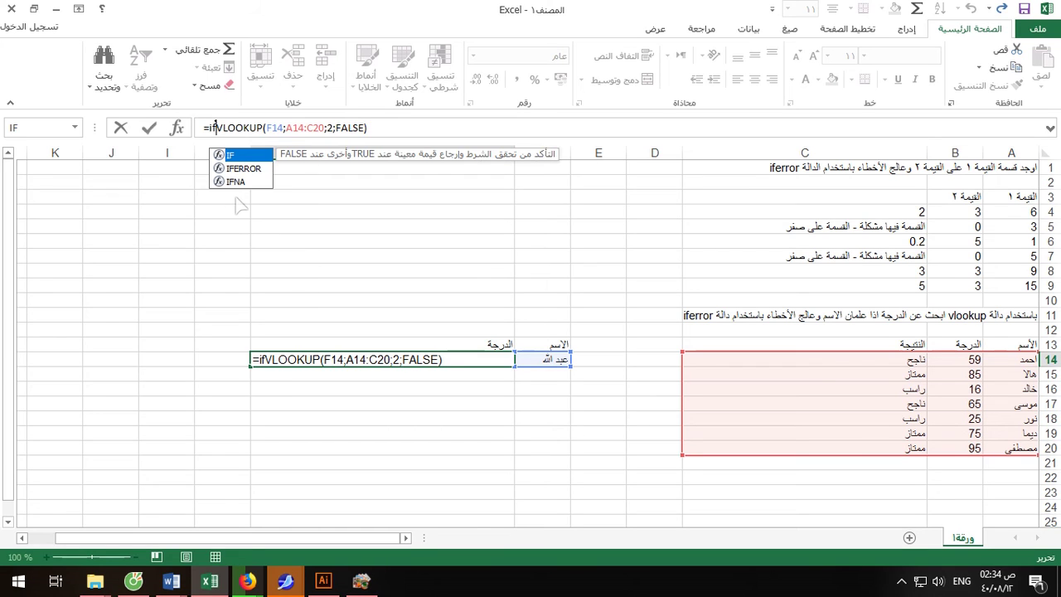
{"action": "key", "text": "Down"}
{"action": "key", "text": "Tab"}
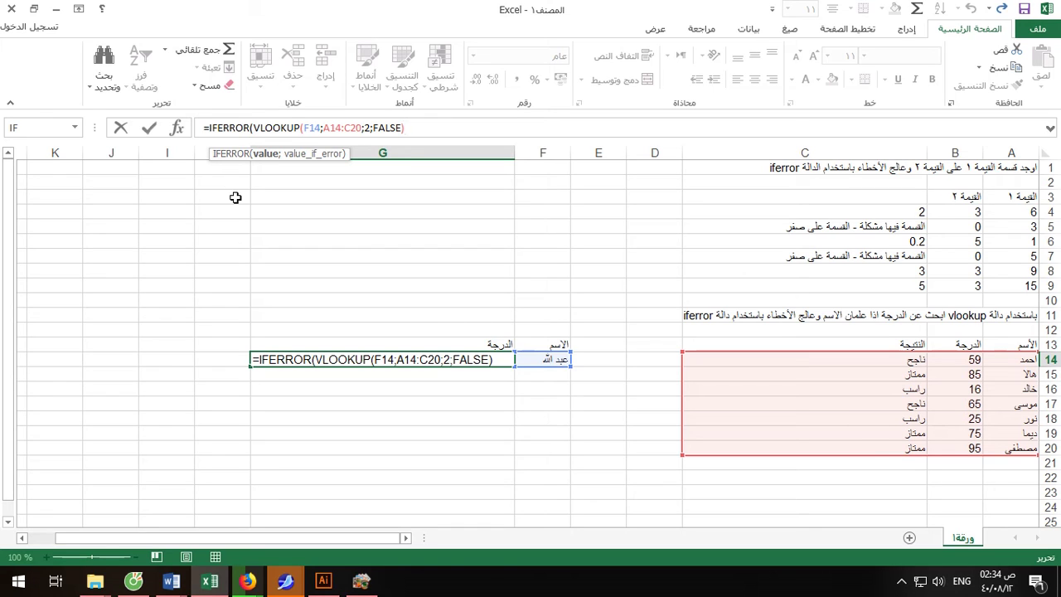
- Make the IFERROR fallback text "القيمة غير موجودة" and confirm the formula
{"action": "type", "text": ";"}
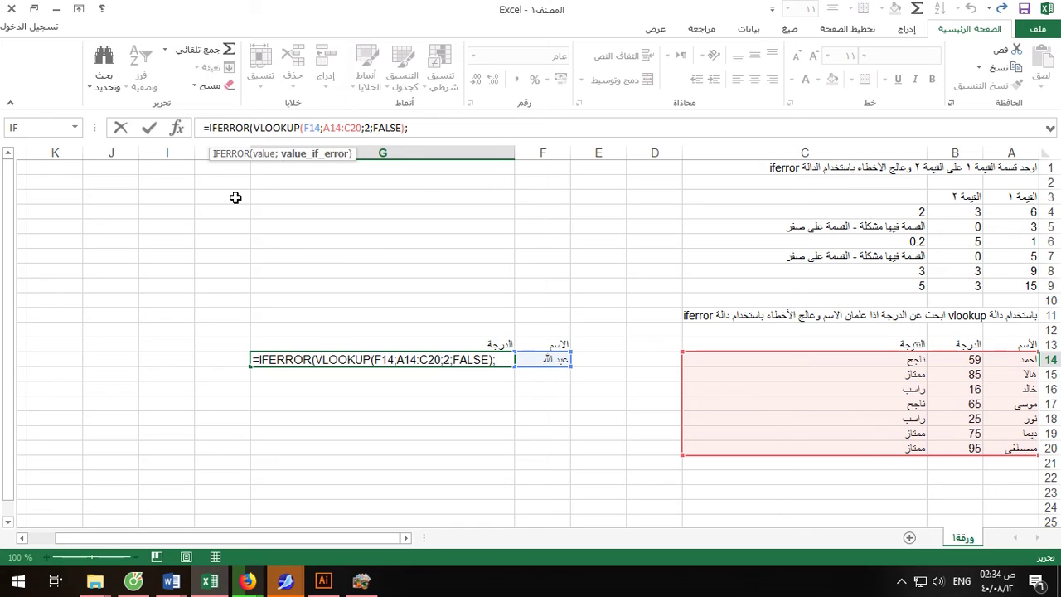
{"action": "key", "text": "alt+shift"}
{"action": "type", "text": "القيمة"}
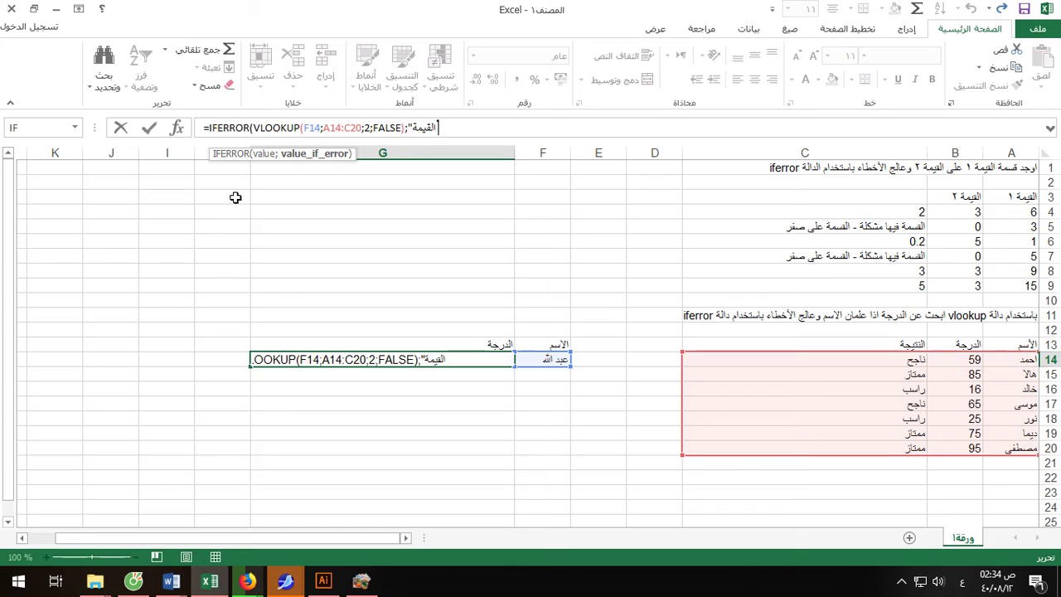
{"action": "type", "text": " غير م"}
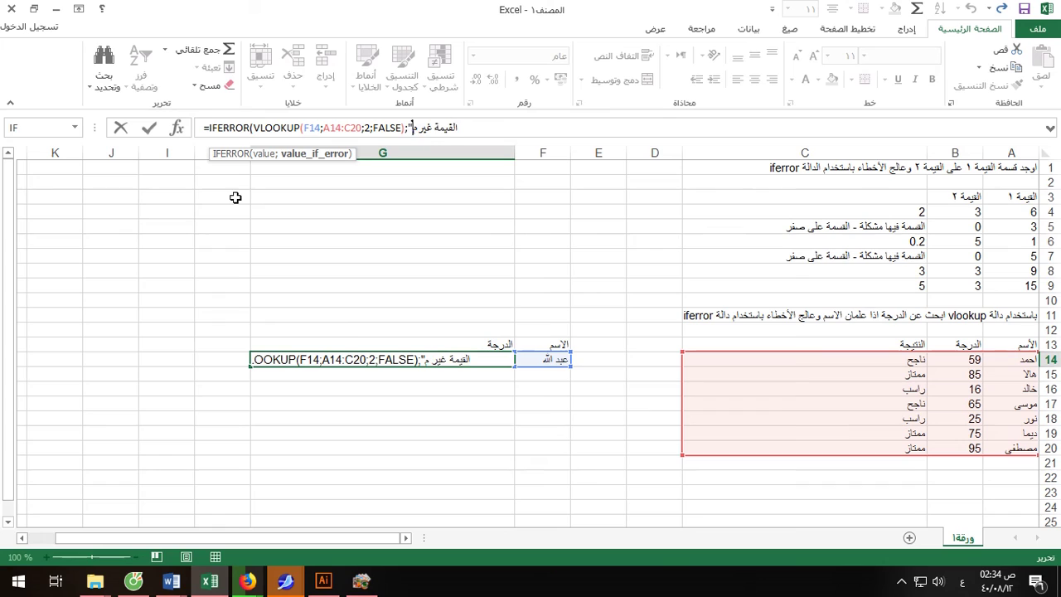
{"action": "type", "text": "وجو"}
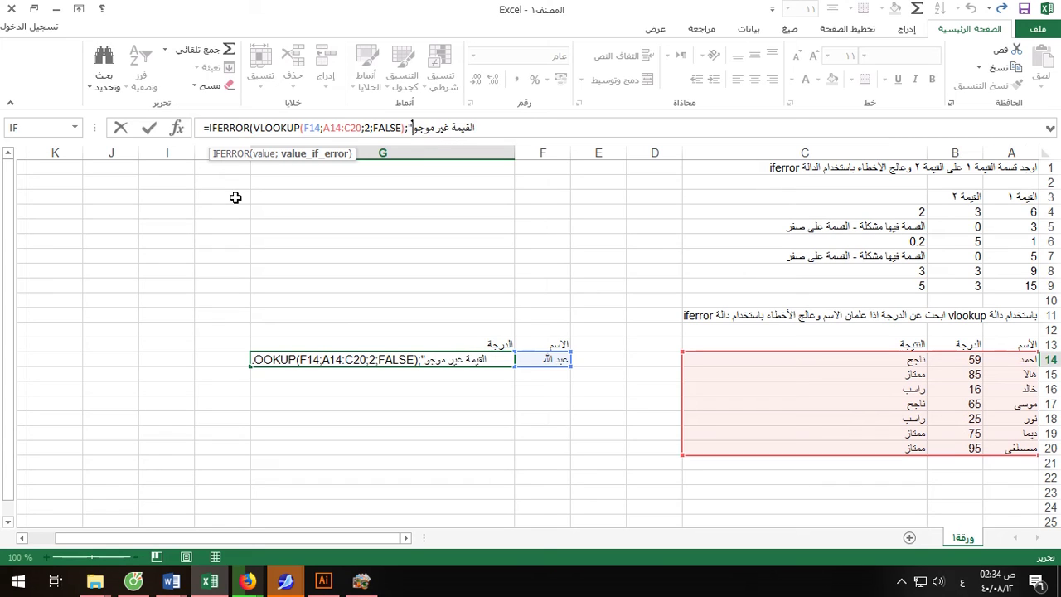
{"action": "type", "text": "دة"}
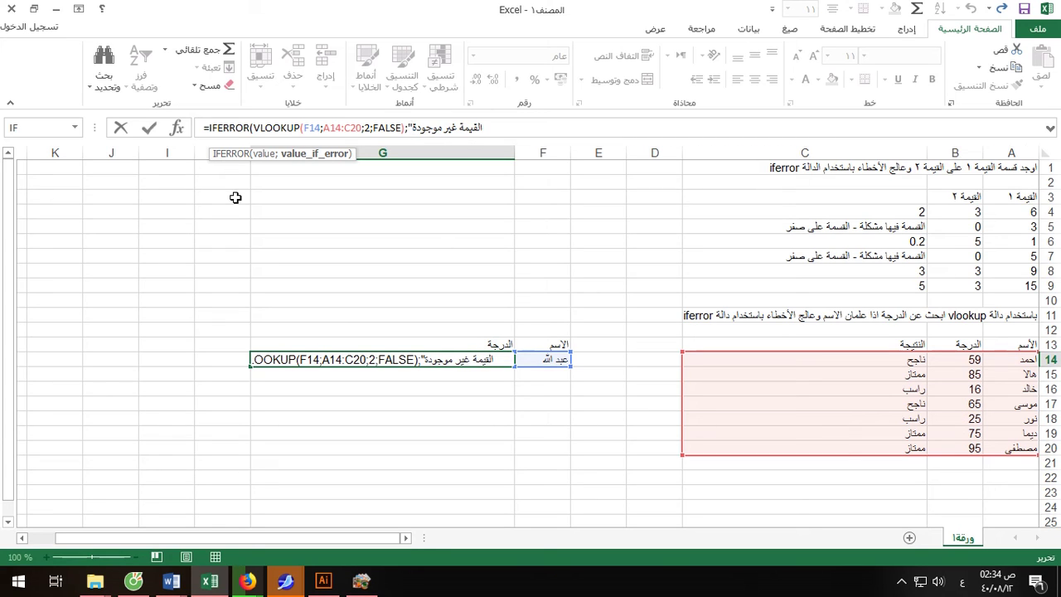
{"action": "key", "text": "alt+shift"}
{"action": "type", "text": "\")"}
{"action": "key", "text": "Return"}
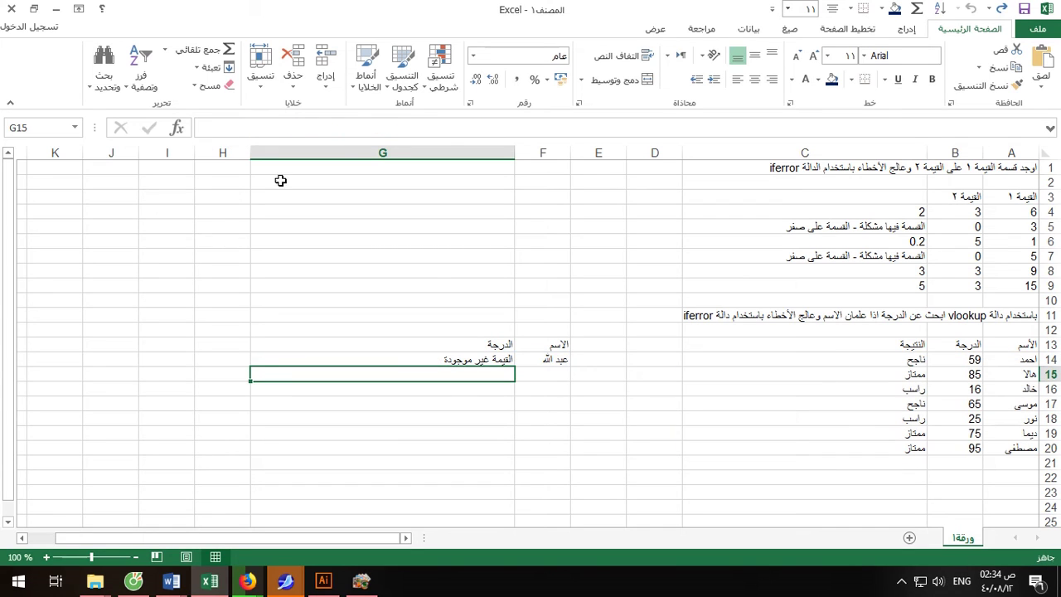
- Enter a listed name in F14 so the IFERROR lookup in G14 returns 16
{"action": "left_click", "coordinate": [556, 359]}
{"action": "left_click", "coordinate": [476, 362]}
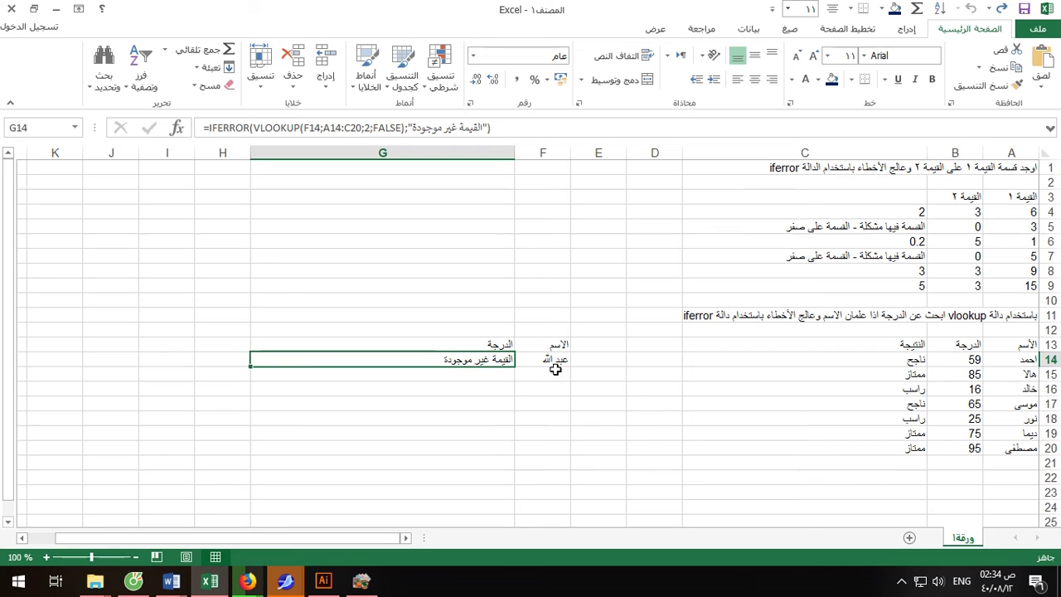
{"action": "left_click", "coordinate": [553, 365]}
{"action": "type", "text": "o"}
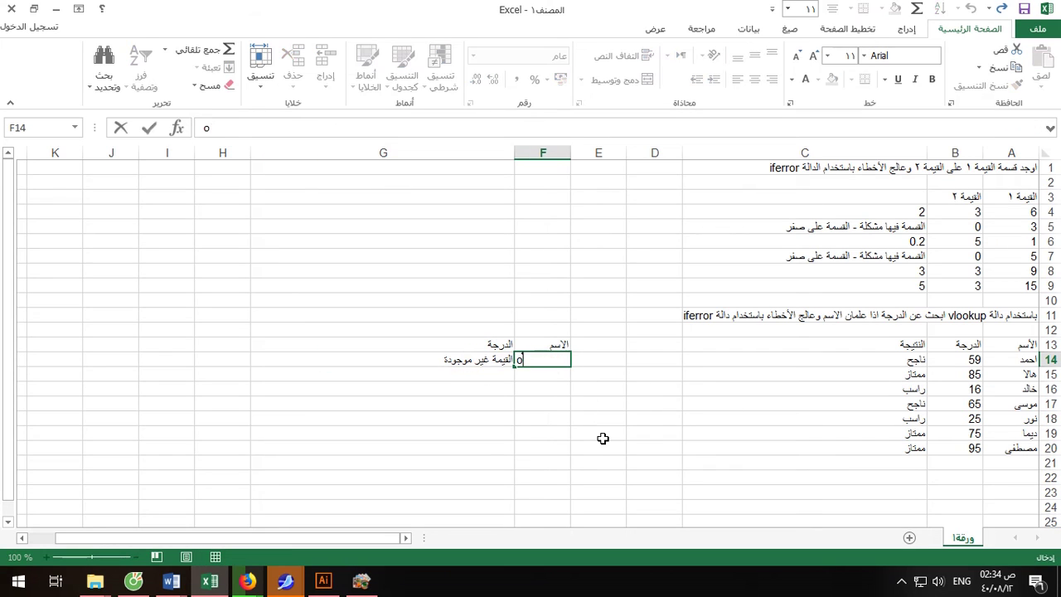
{"action": "type", "text": "hg"}
{"action": "type", "text": "الد"}
{"action": "key", "text": "Return"}
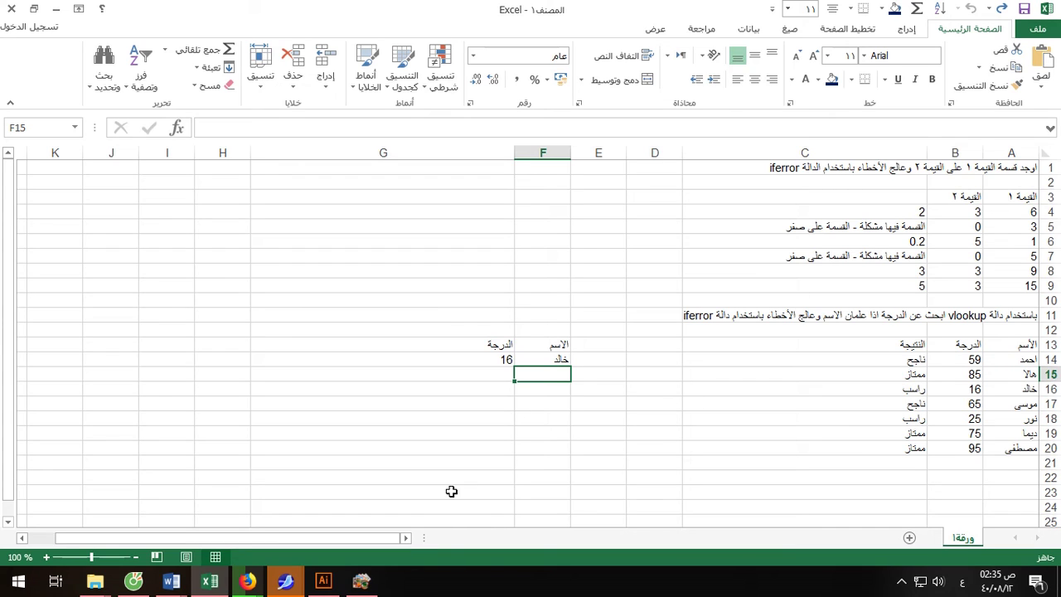
{"action": "left_click", "coordinate": [172, 583]}
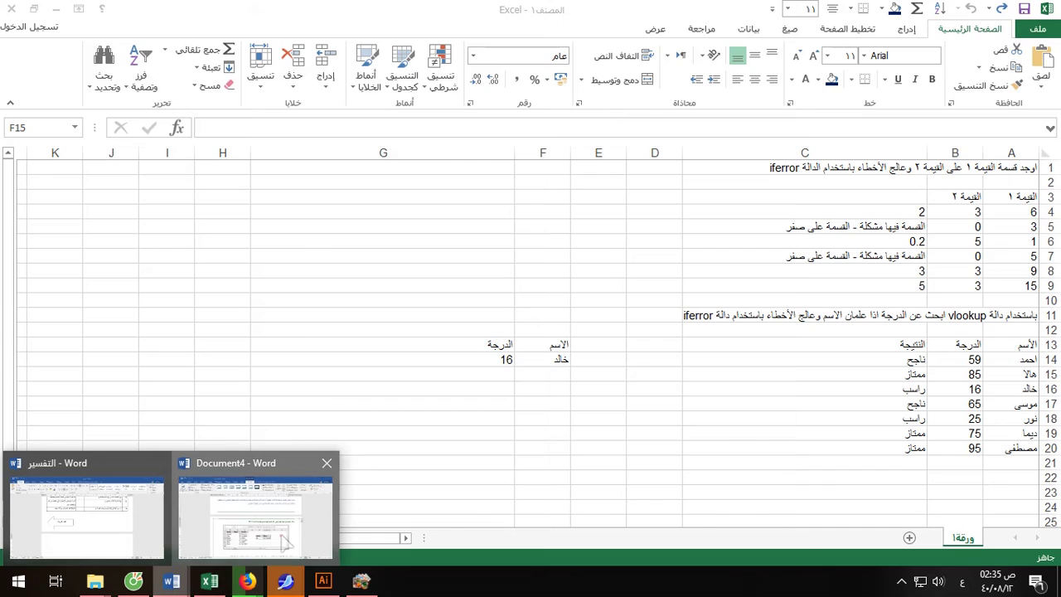
- Bring Document4 forward and scroll to the table of #N/A through #NULL! with Arabic meanings
{"action": "left_click", "coordinate": [255, 514]}
{"action": "scroll", "coordinate": [608, 406], "scroll_direction": "down", "scroll_amount": 2}
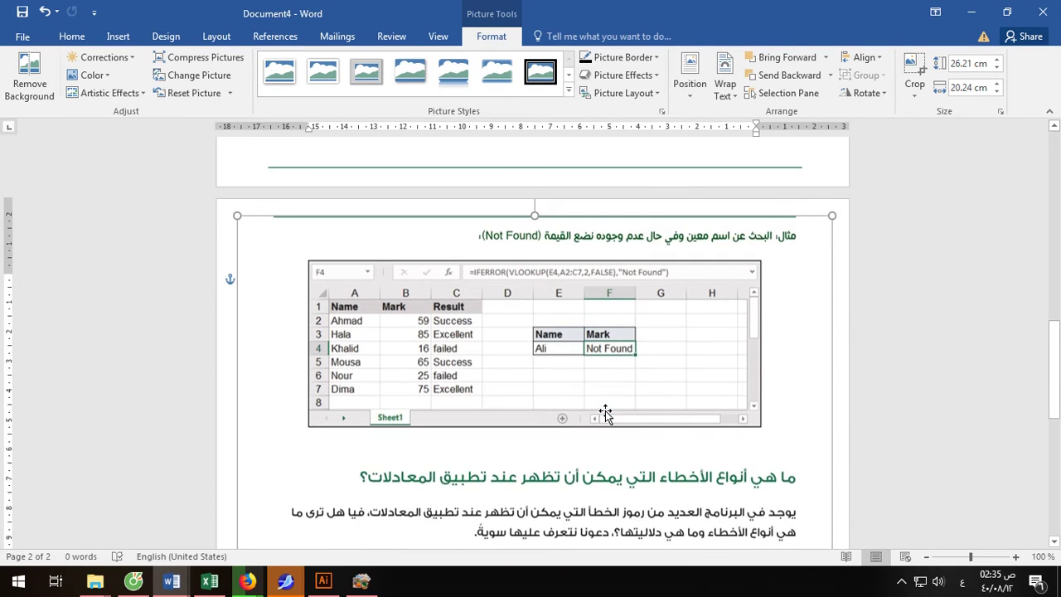
{"action": "scroll", "coordinate": [606, 415], "scroll_direction": "down", "scroll_amount": 3}
{"action": "scroll", "coordinate": [605, 412], "scroll_direction": "down", "scroll_amount": 1}
{"action": "scroll", "coordinate": [605, 415], "scroll_direction": "down", "scroll_amount": 3}
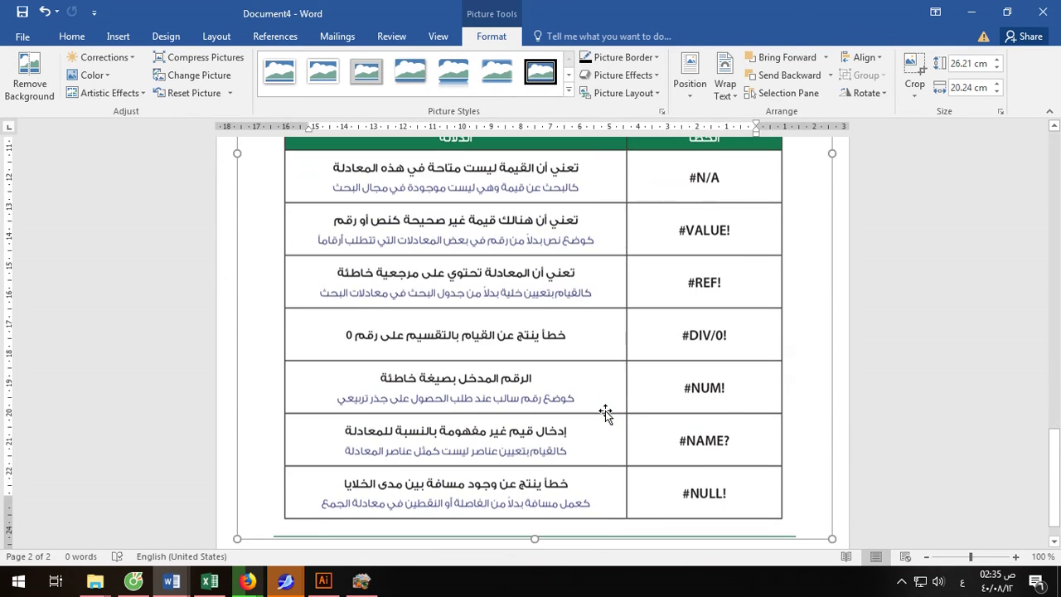